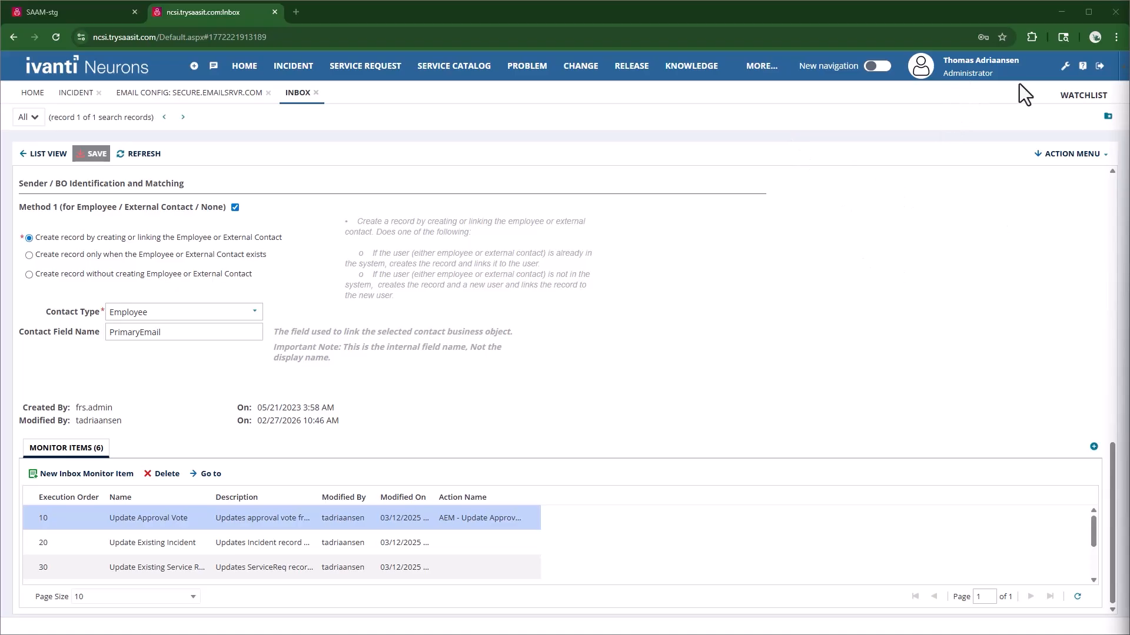
- Open the Activity History (Journal) business object in the administration settings, searching for "activity his"
left_click(1065, 66)
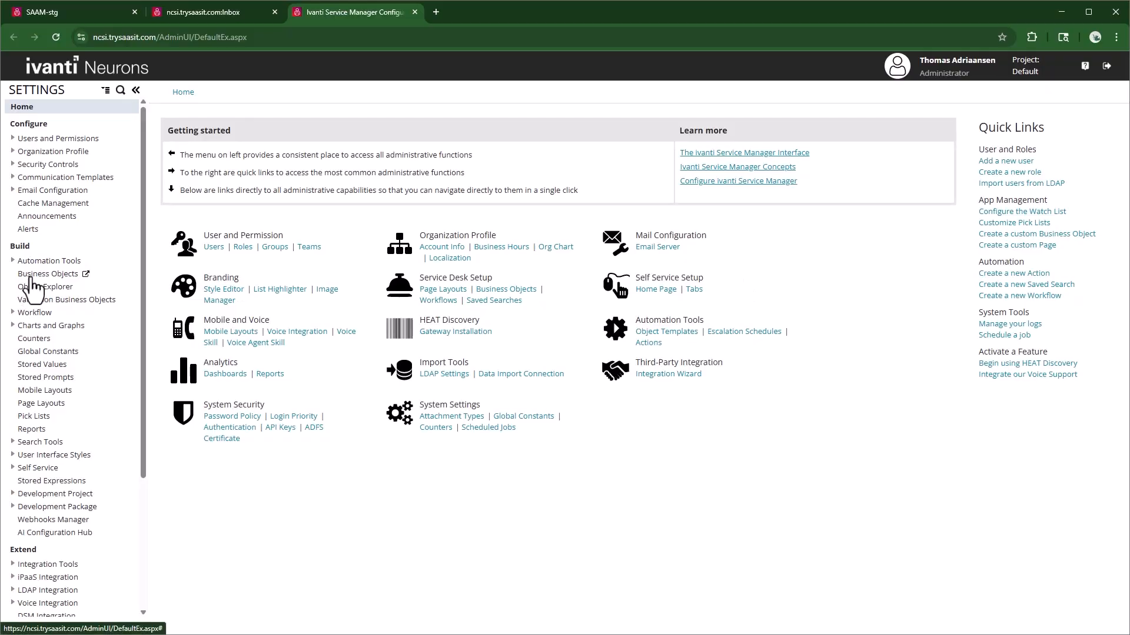
left_click(32, 275)
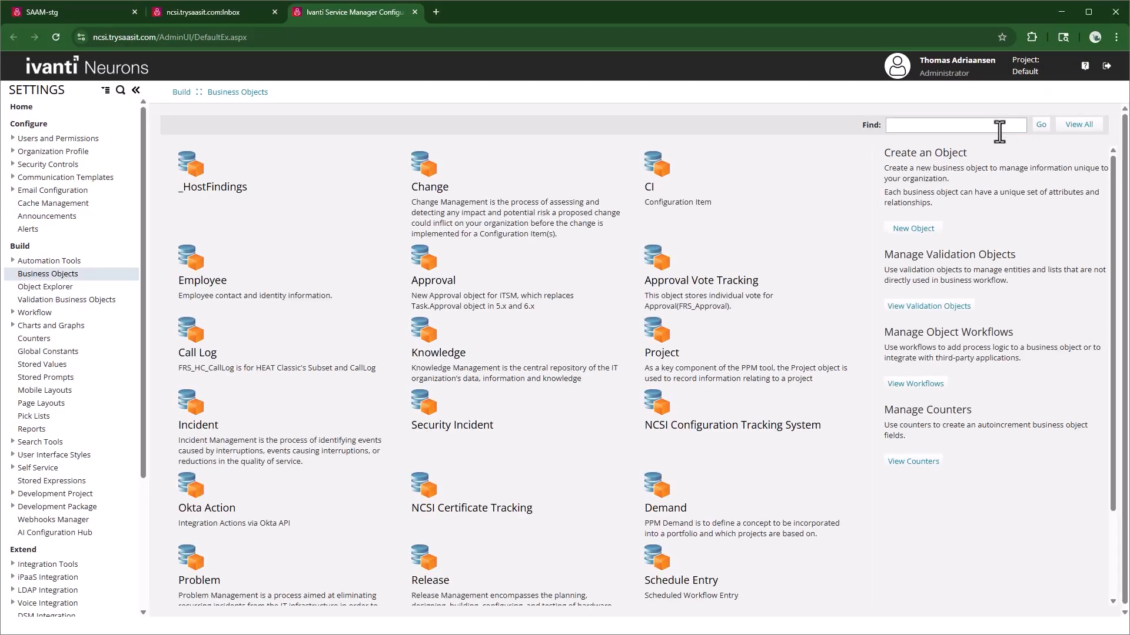
left_click(999, 131)
type("activity his")
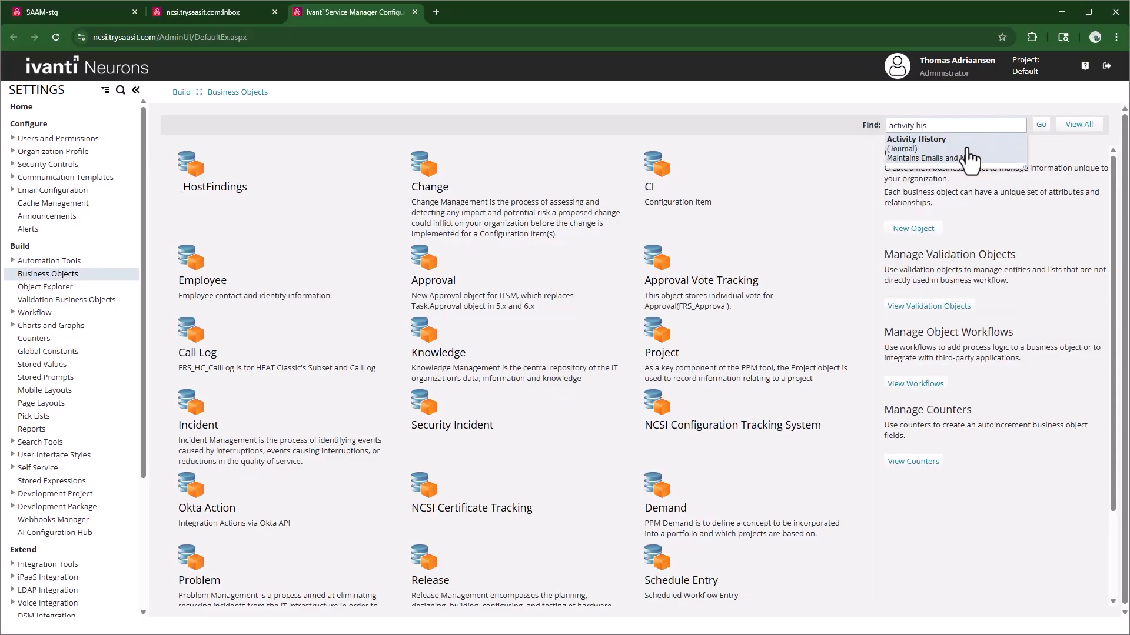
left_click(966, 150)
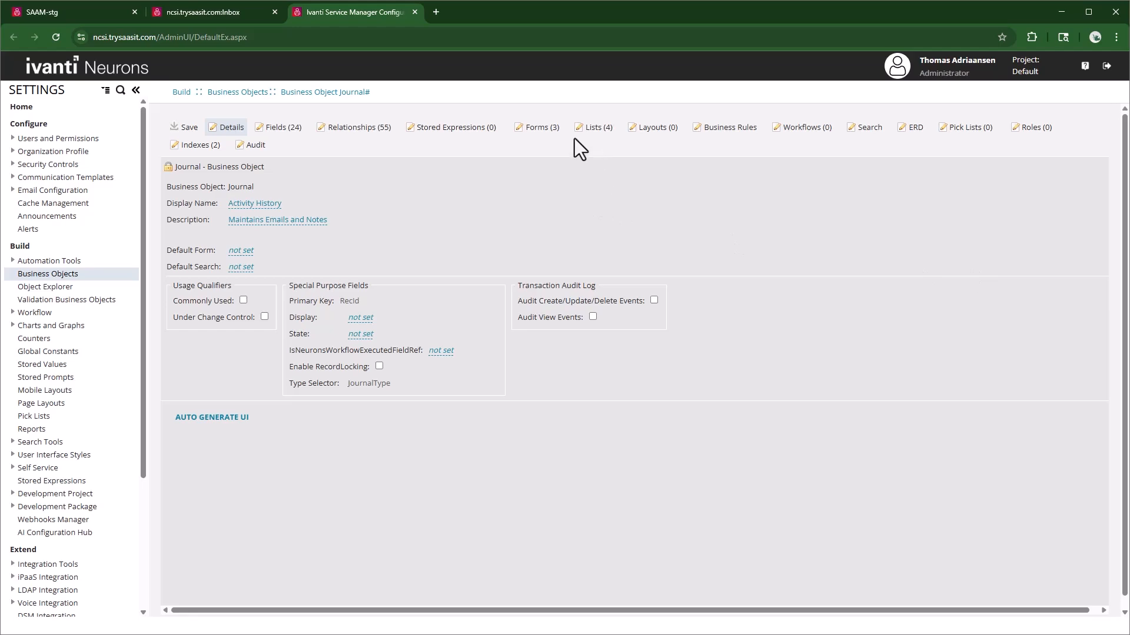
- Open the Journal business object's "Journal (Journal)" list and add the NotesBody (Notes) field between Subject and Created On
left_click(594, 129)
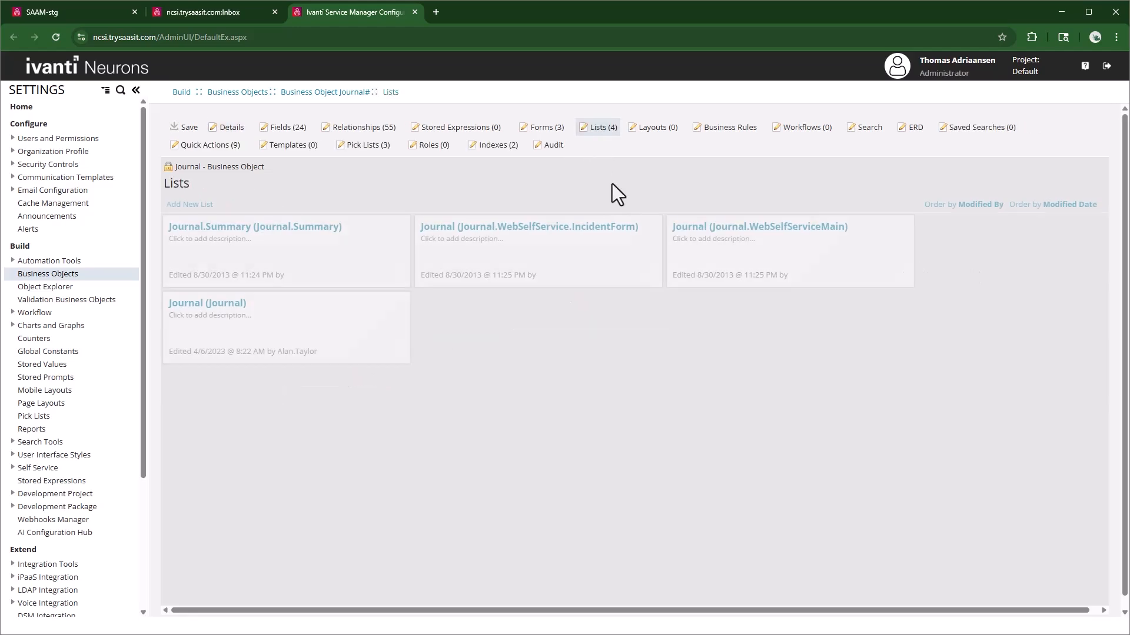
left_click(216, 305)
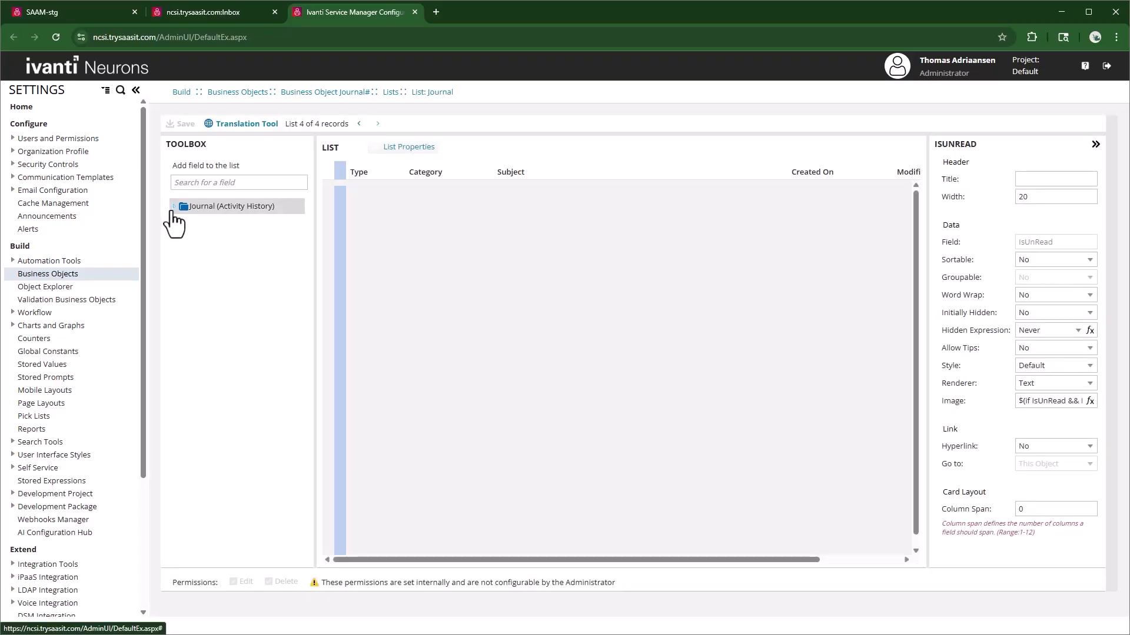
left_click(173, 208)
left_click(185, 225)
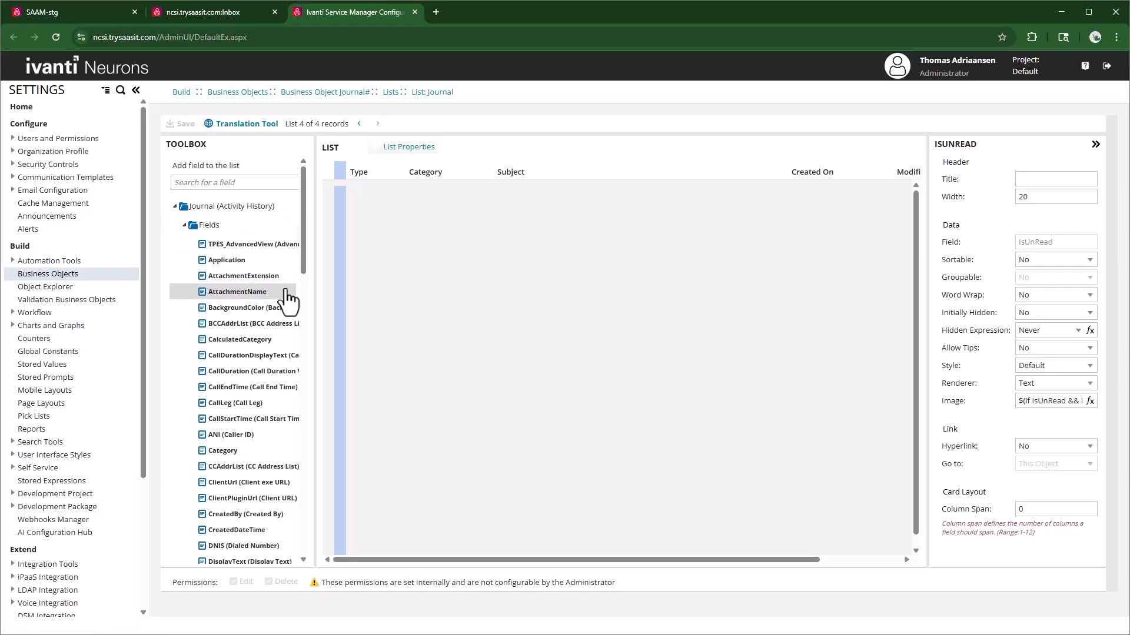
left_click_drag(305, 263, 318, 411)
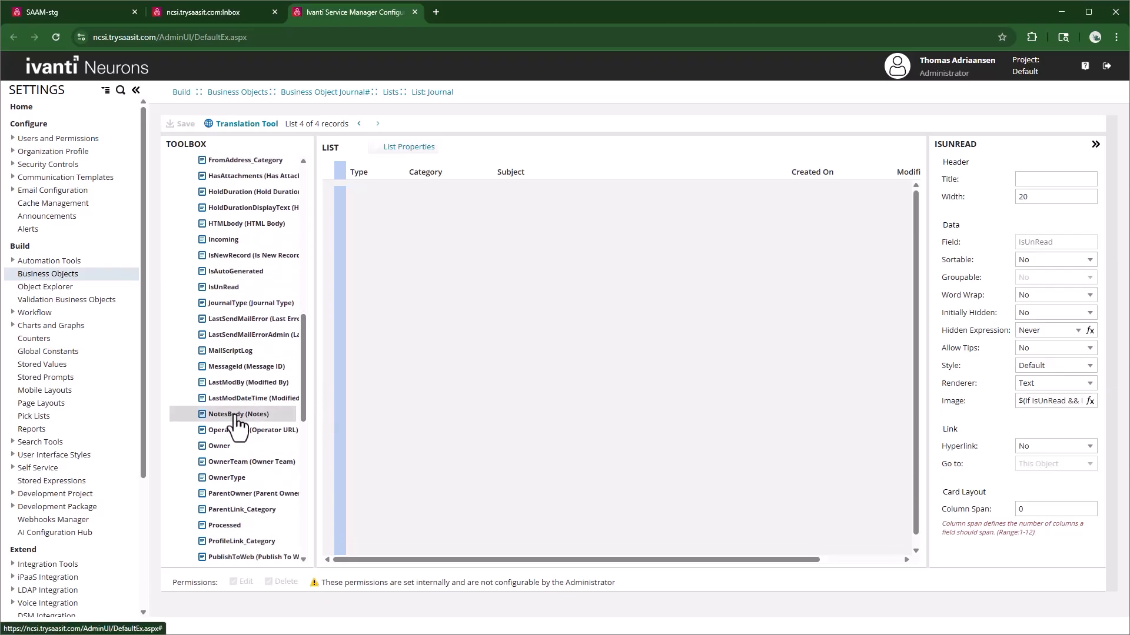
left_click_drag(491, 560, 657, 585)
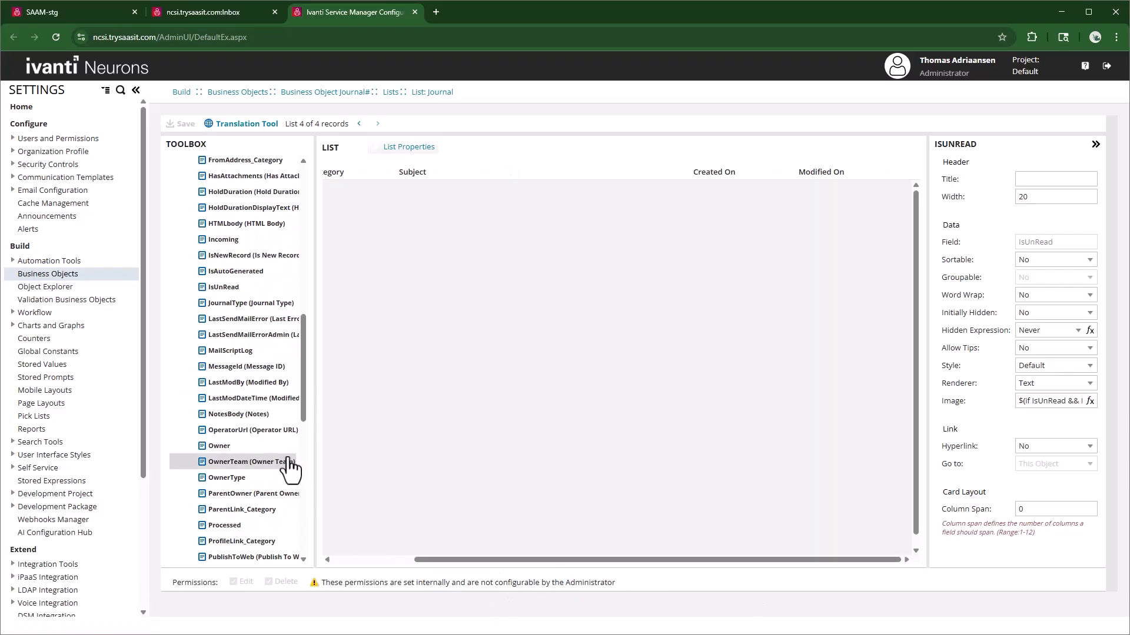
left_click_drag(236, 416, 661, 205)
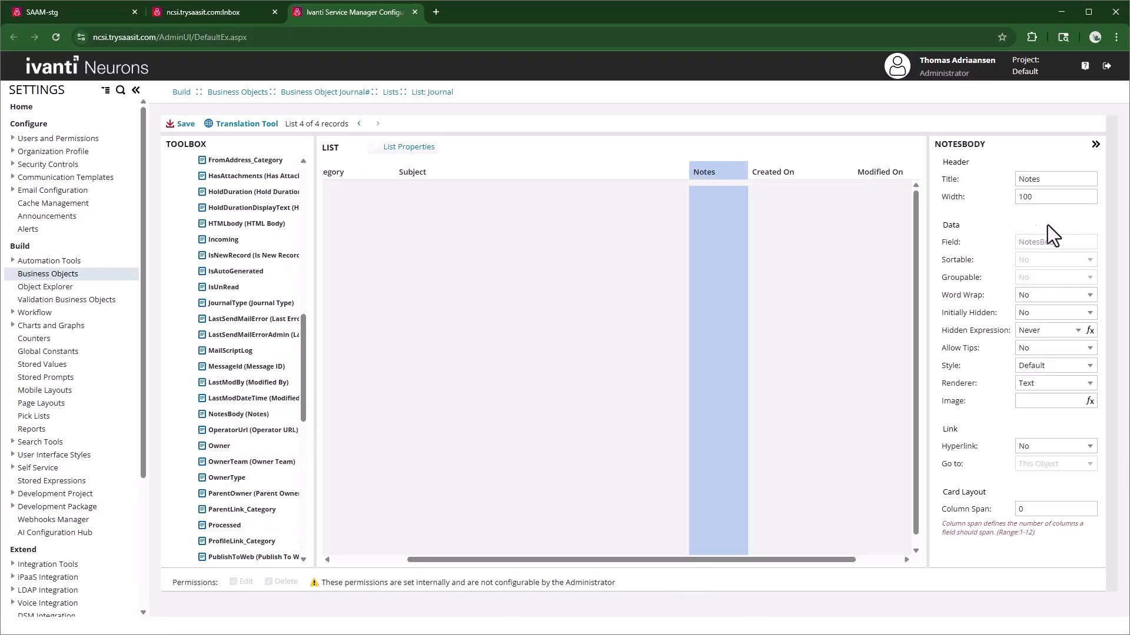
- Set the Notes column's width to 500 and its word wrap to Yes, and save the list
left_click(1047, 196)
type("500")
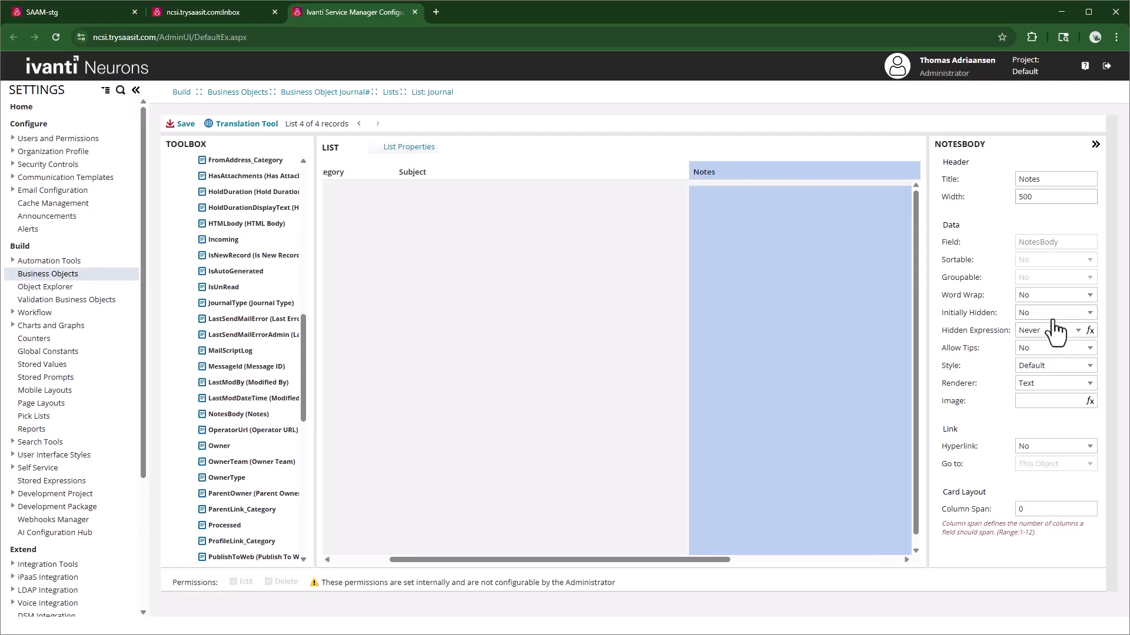
left_click(1051, 298)
left_click(1048, 327)
left_click(181, 125)
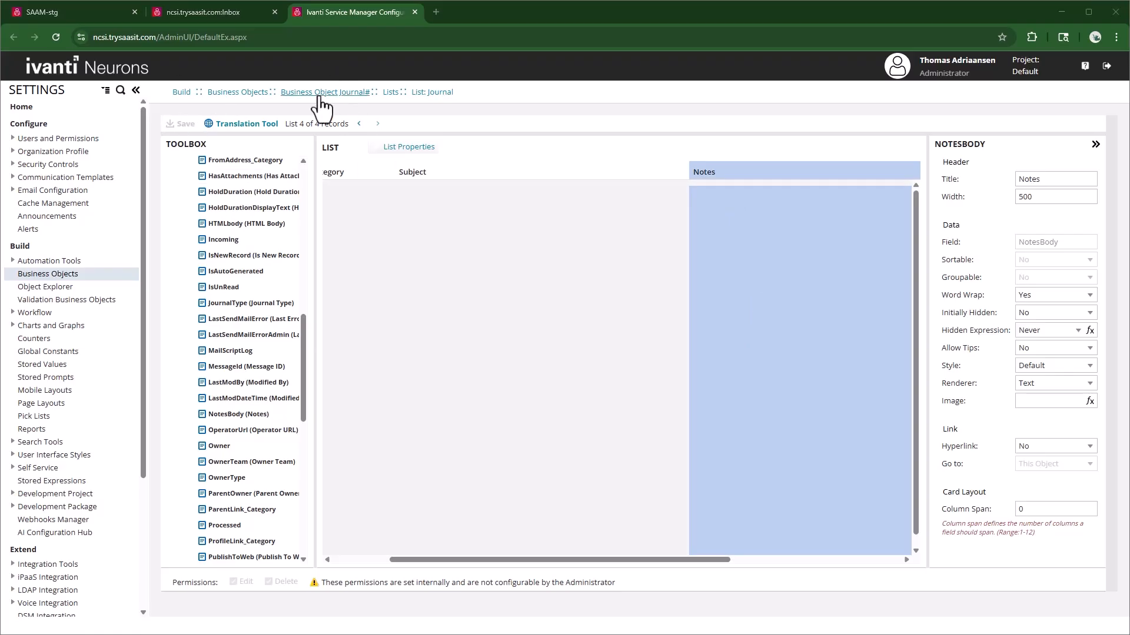
- Create a new layout for the Journal business object with the classic designer and set its display name to Journal.AEM
left_click(320, 97)
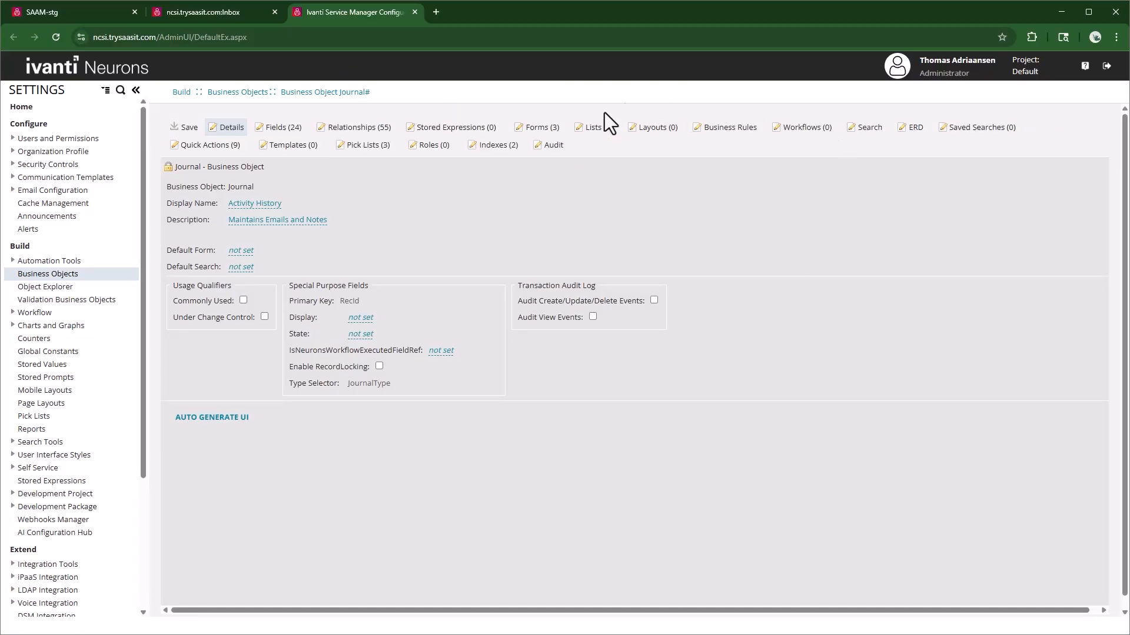
left_click(652, 137)
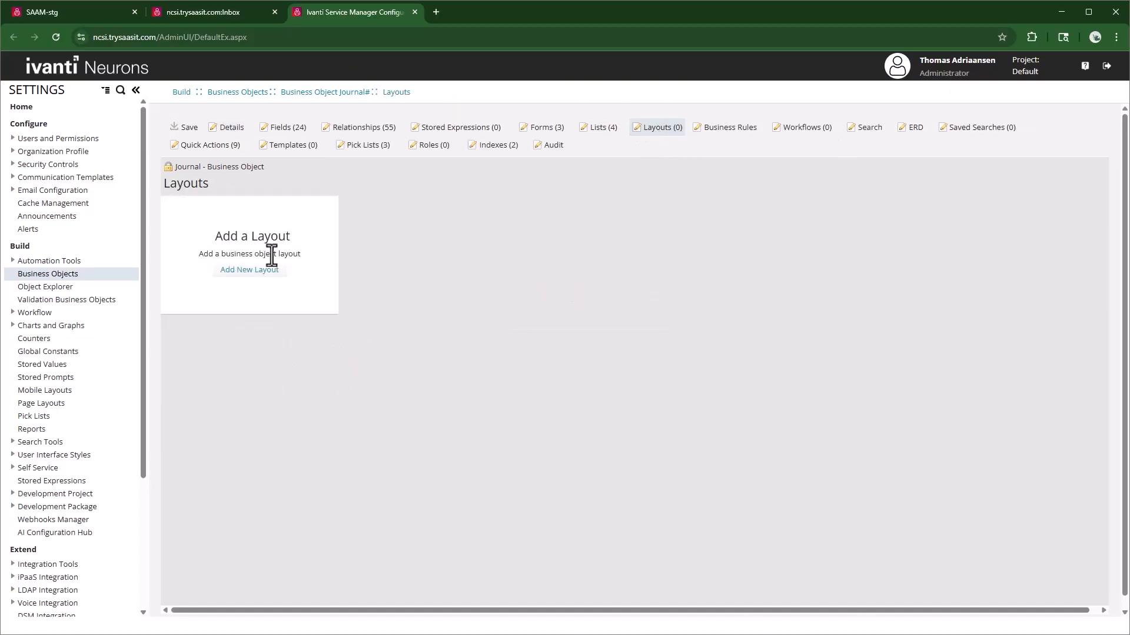
left_click(250, 271)
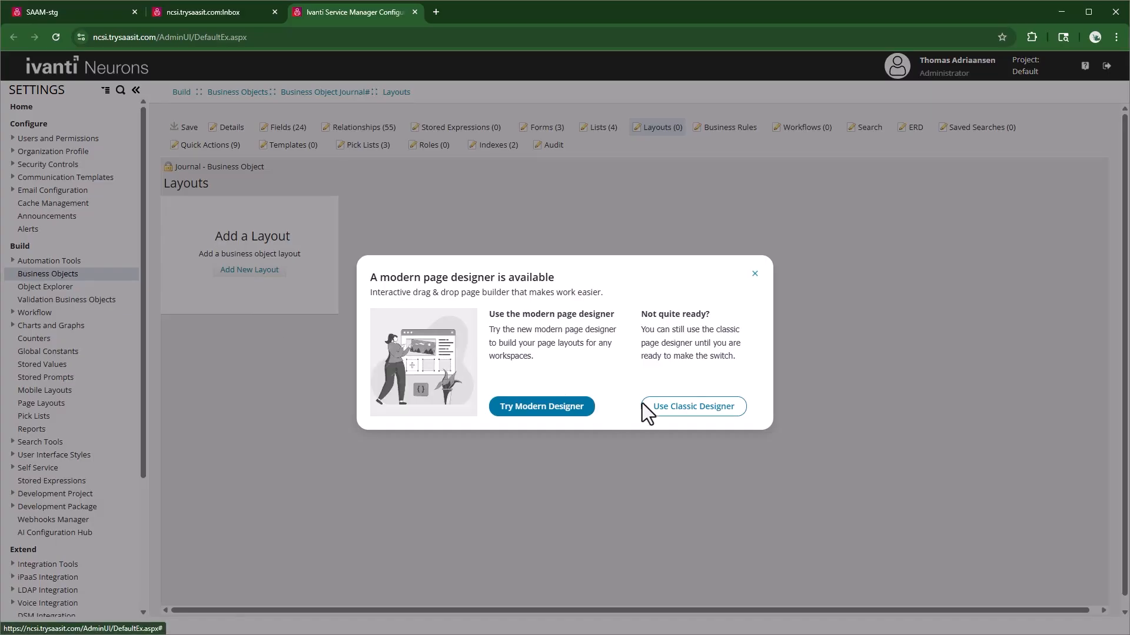
left_click(666, 405)
left_click(258, 202)
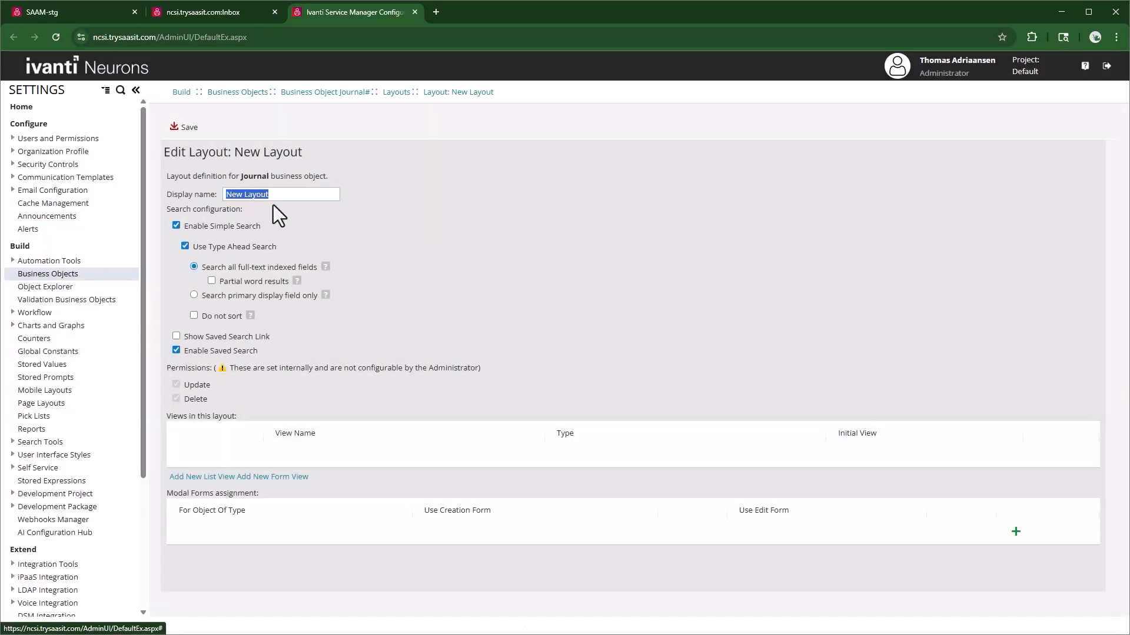
type("Journal.AEM")
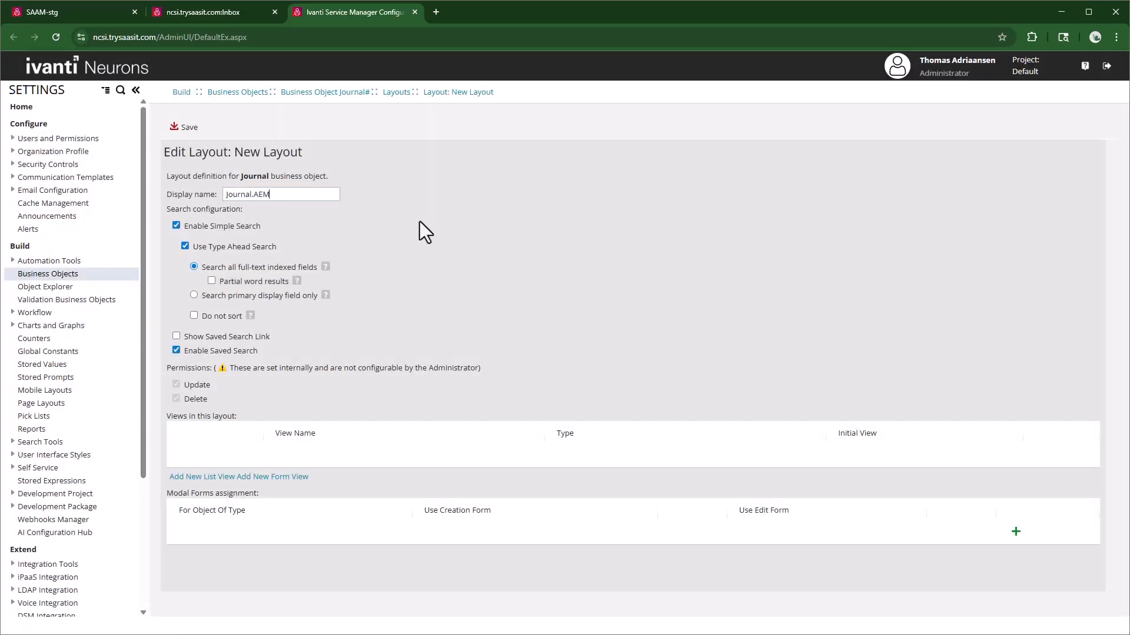
key("Return")
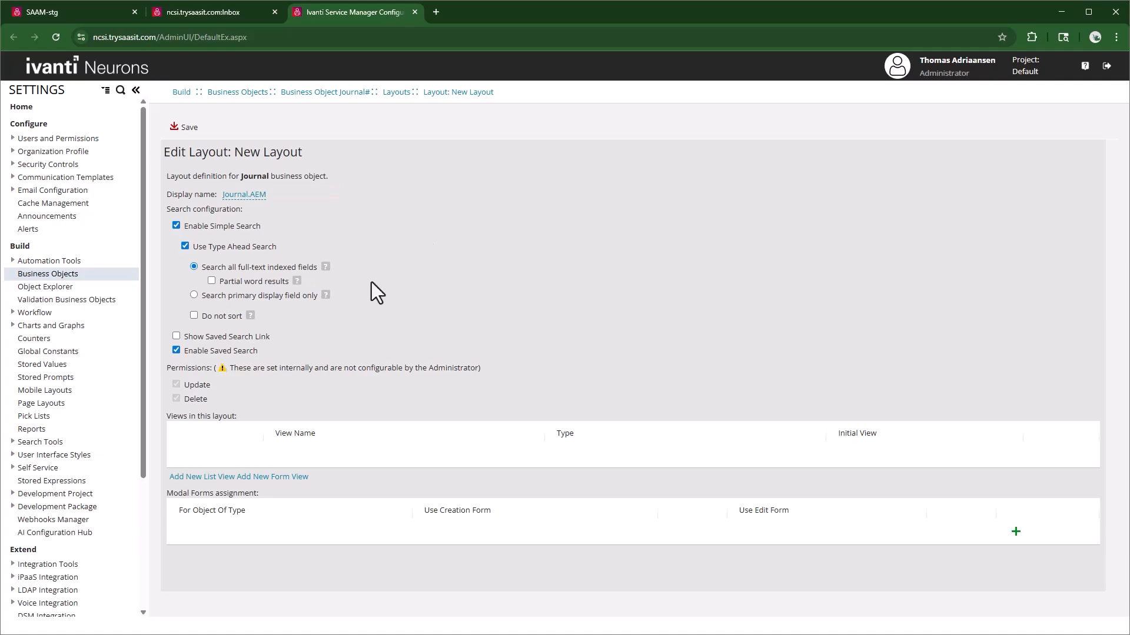
- Add a list view to the Journal.AEM layout that uses the Journal list, and return to the layout
left_click(202, 477)
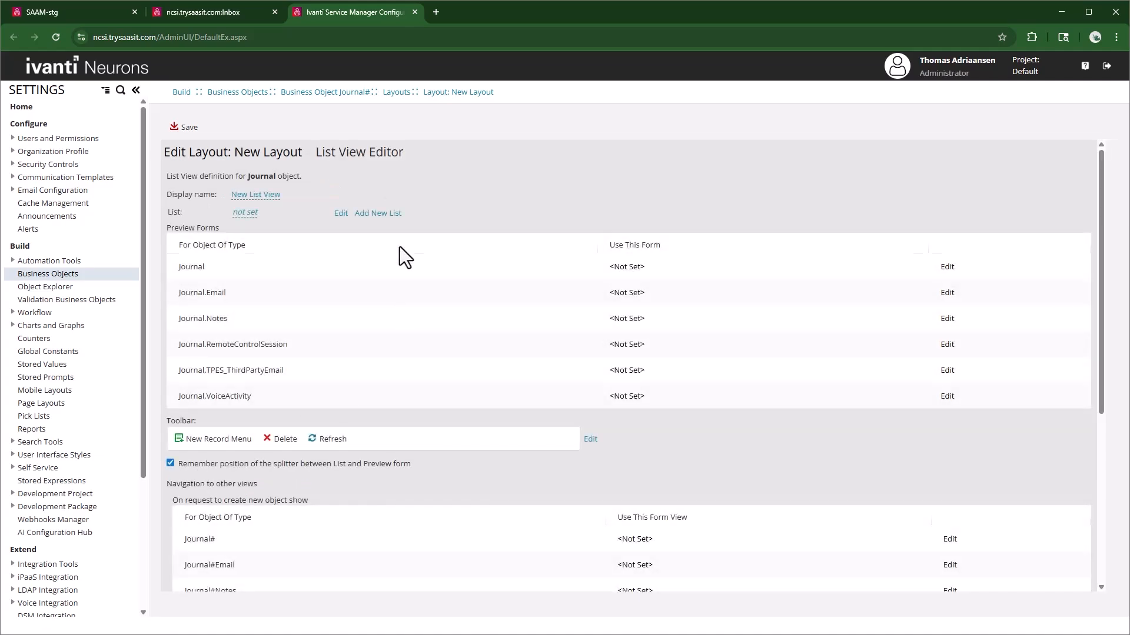
left_click(246, 213)
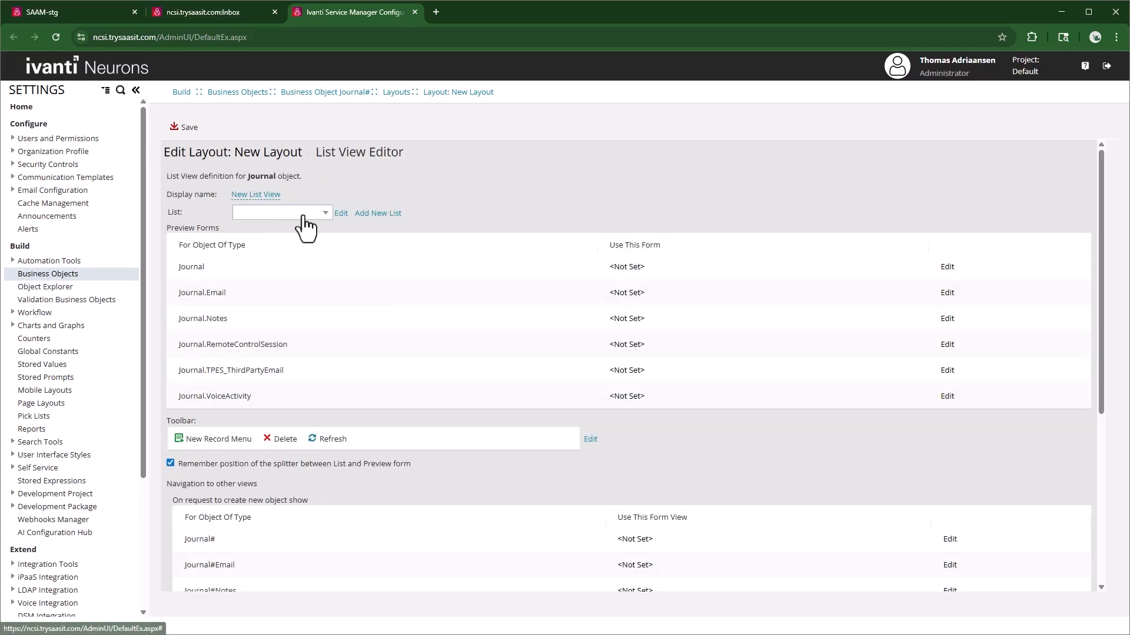
left_click(312, 217)
left_click(284, 246)
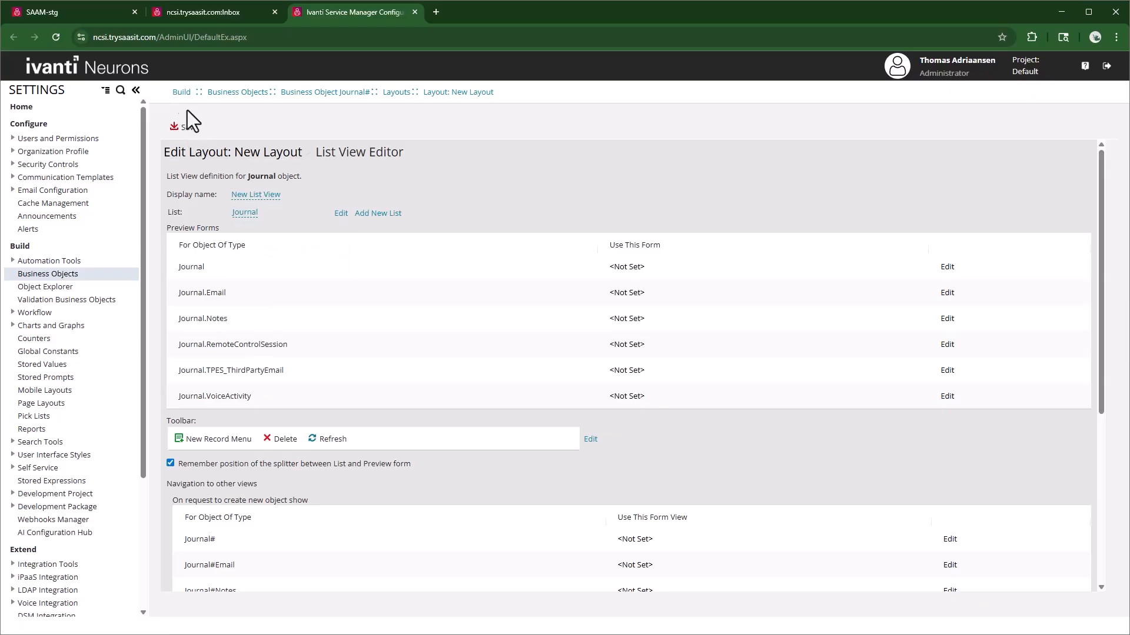
left_click(255, 154)
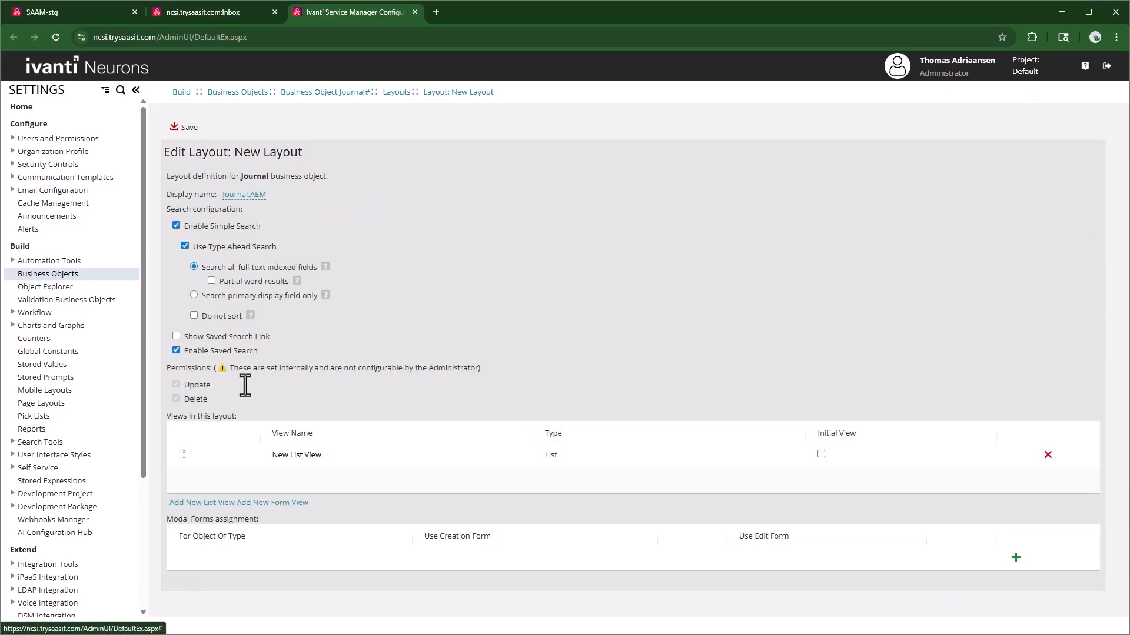
- Add a form view with Journal as its main form and try to save the layout
left_click(285, 505)
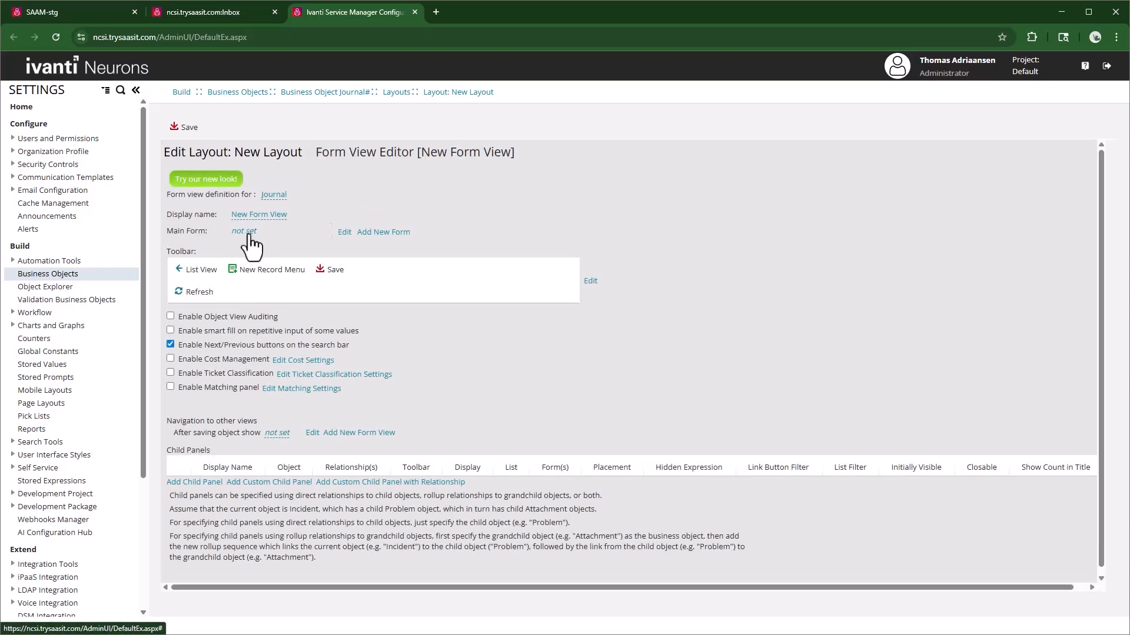
left_click(246, 234)
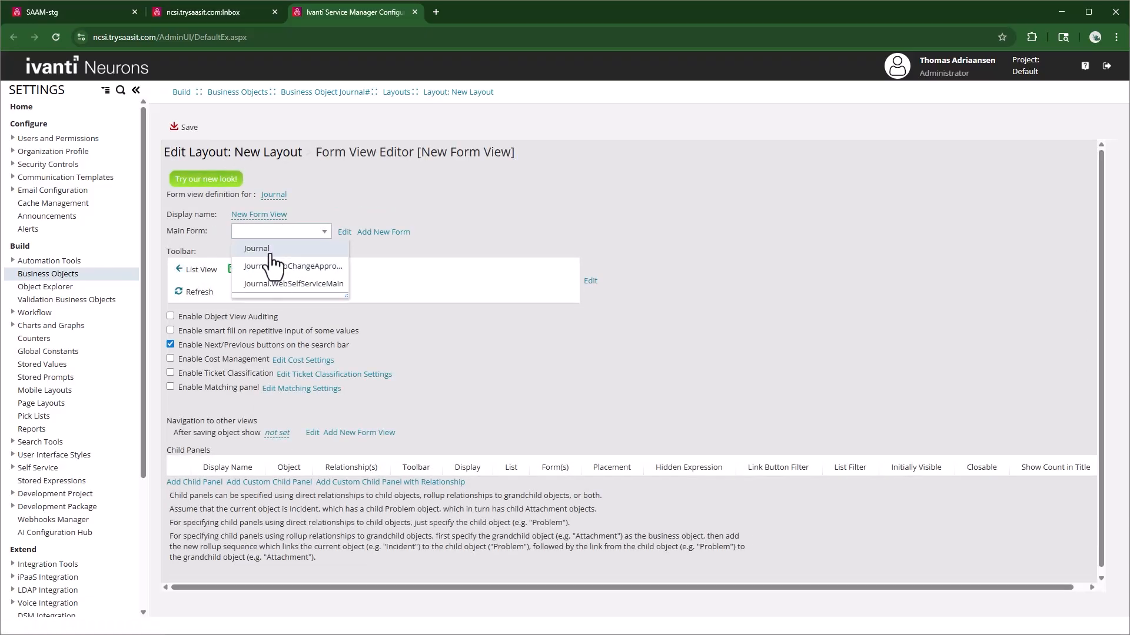
left_click(270, 253)
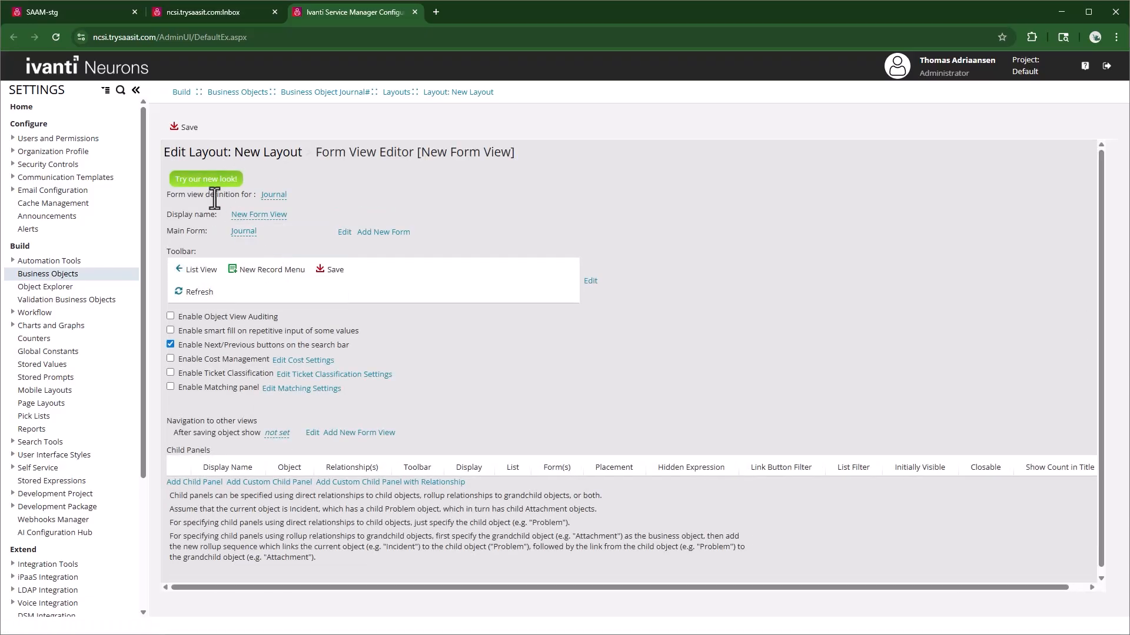
left_click(187, 129)
left_click(559, 372)
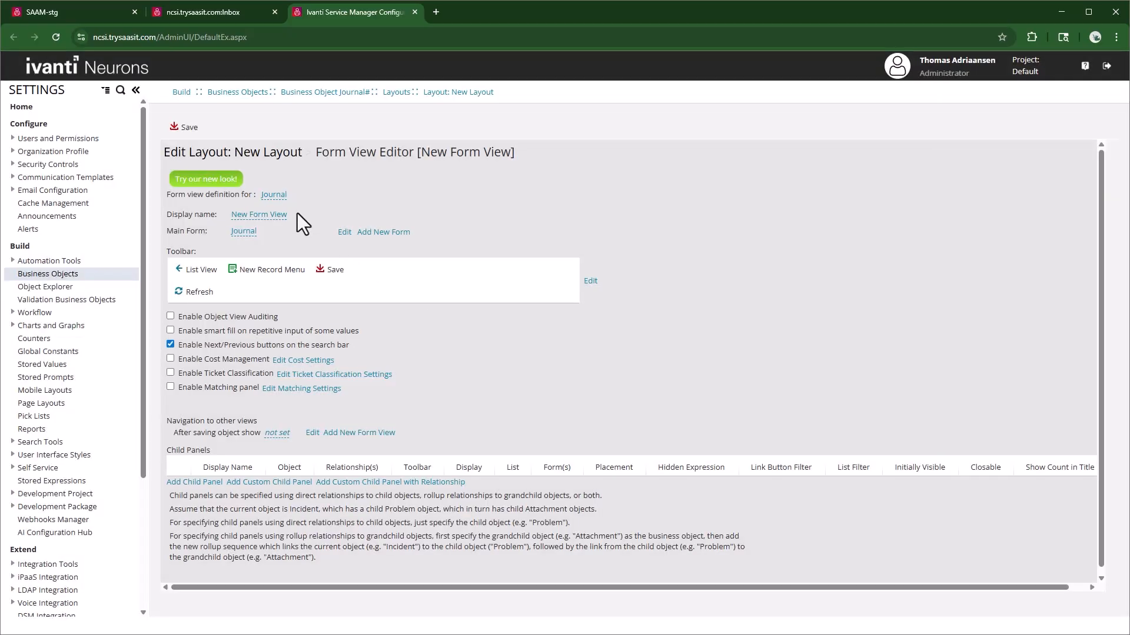
- Return to the layout definition, make New List View the initial view, and save the layout
left_click(238, 157)
left_click(814, 454)
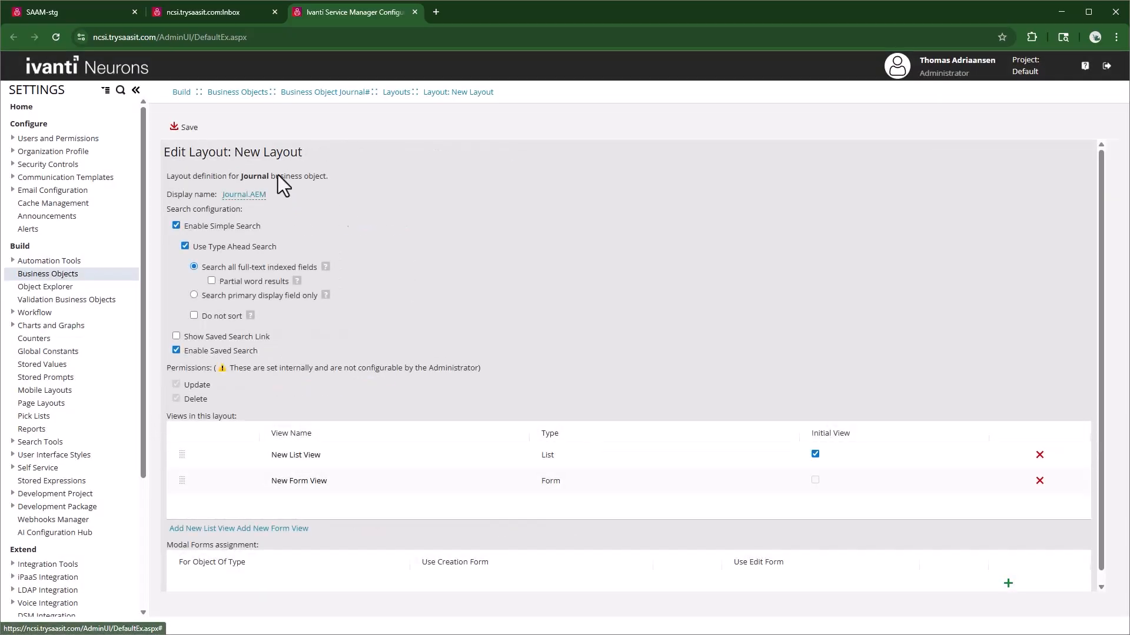
left_click(188, 128)
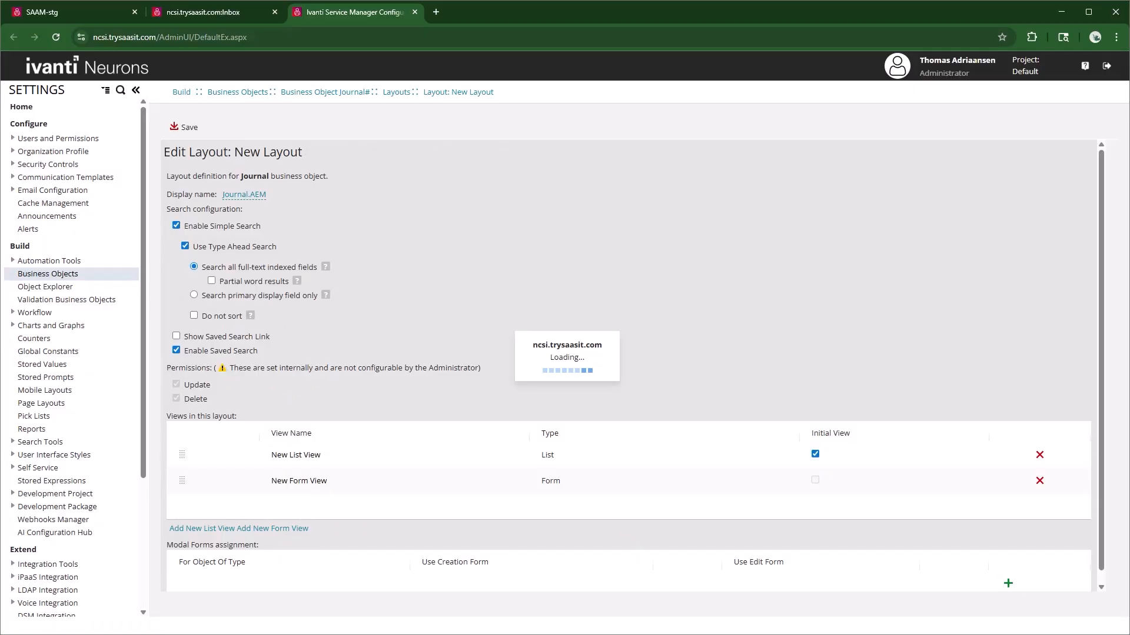
- In New List View, assign the same-named preview forms to Journal, Journal.Email, Journal.Notes and Journal.RemoteControlSession
left_click(296, 455)
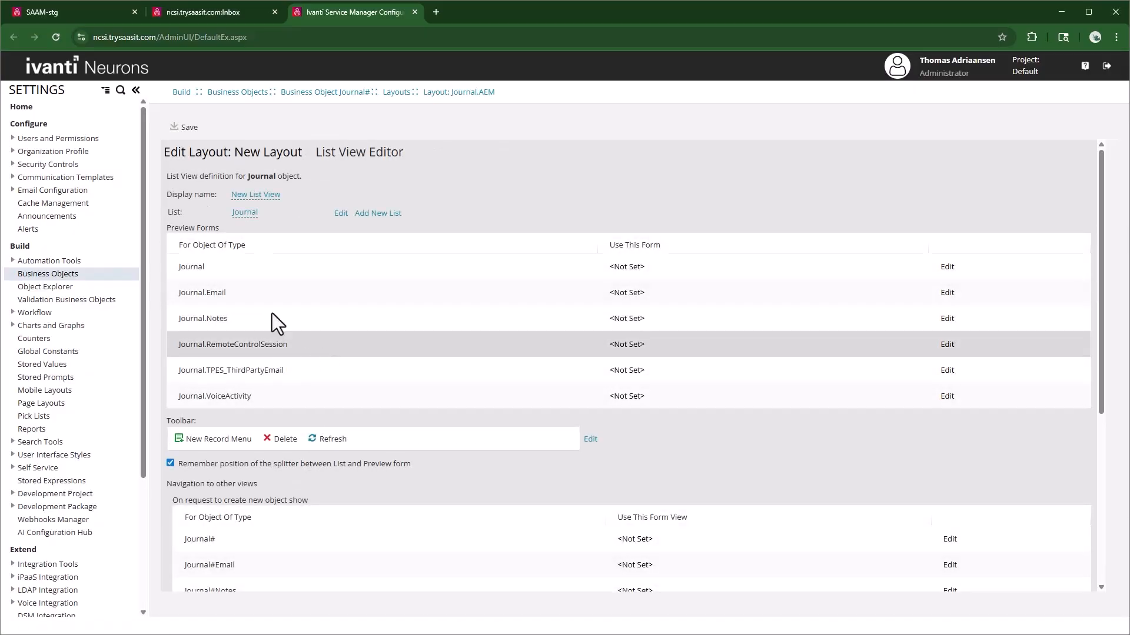
left_click(638, 270)
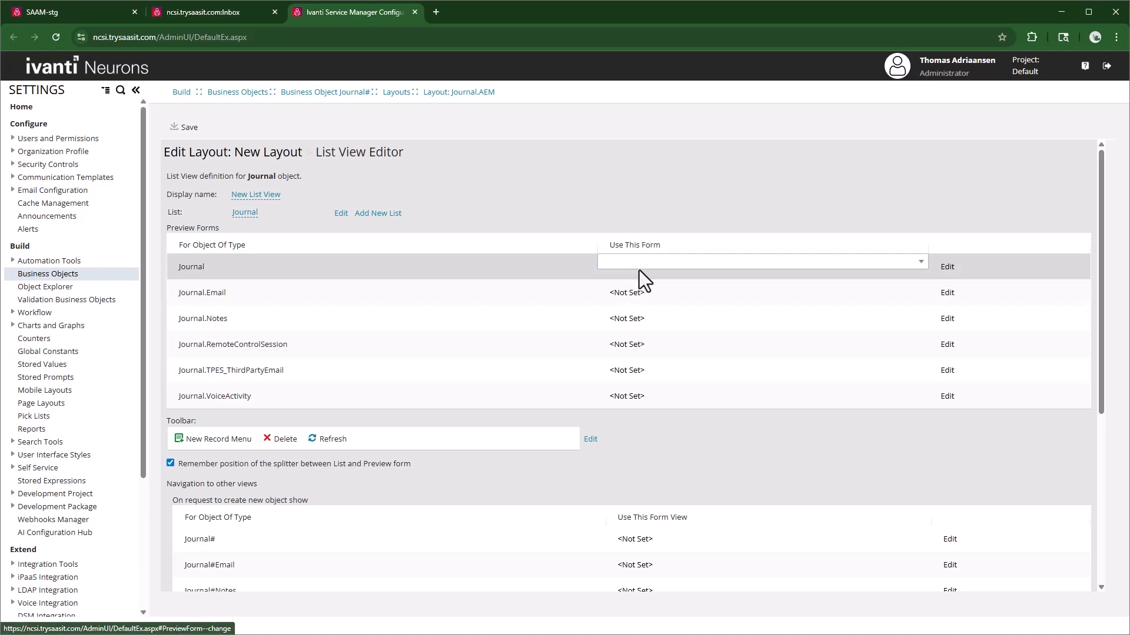
left_click(621, 281)
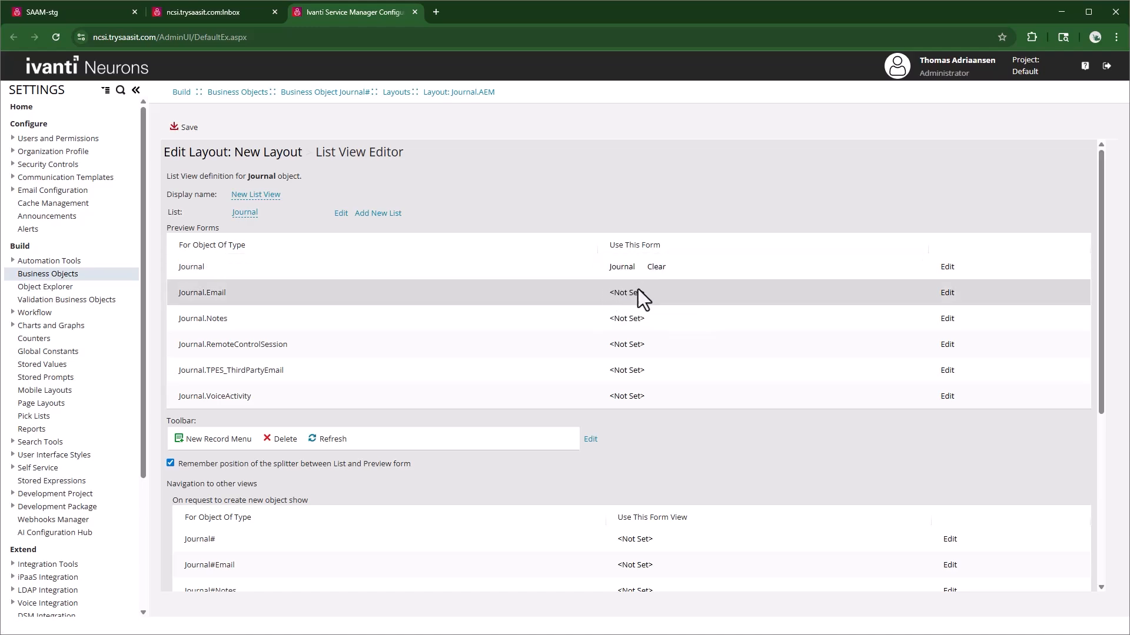
left_click(637, 288)
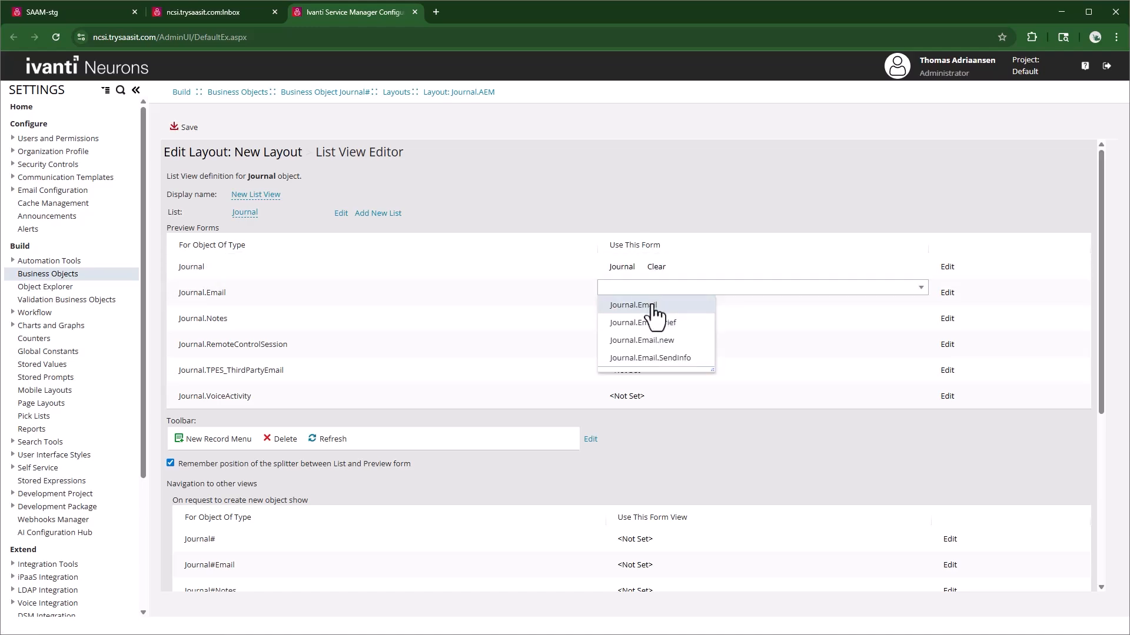
left_click(653, 306)
left_click(636, 322)
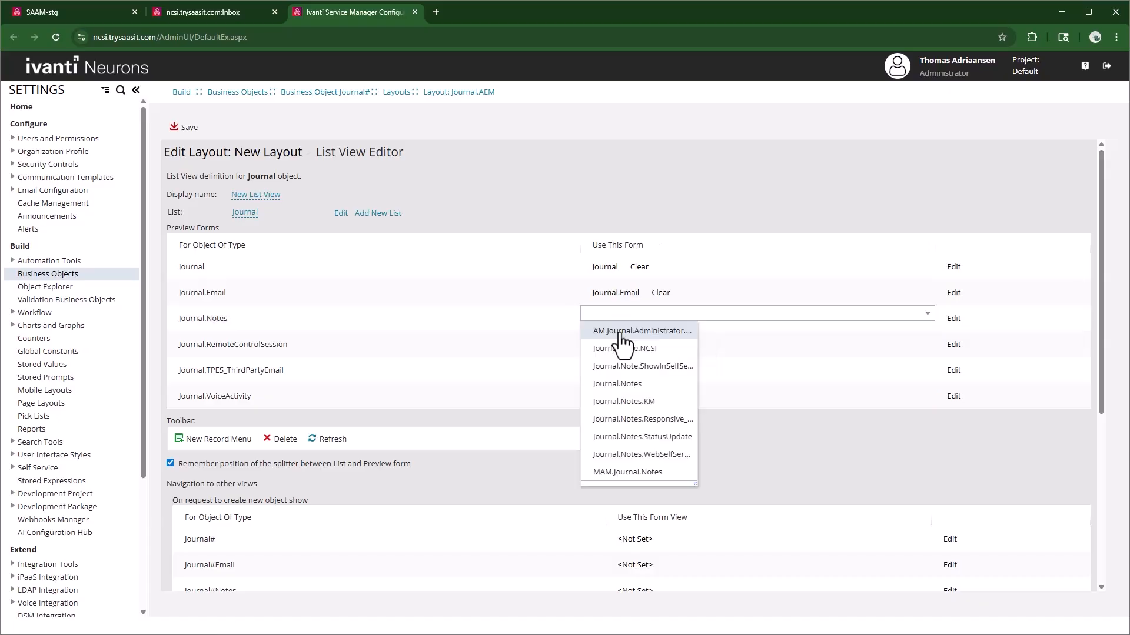
left_click(622, 384)
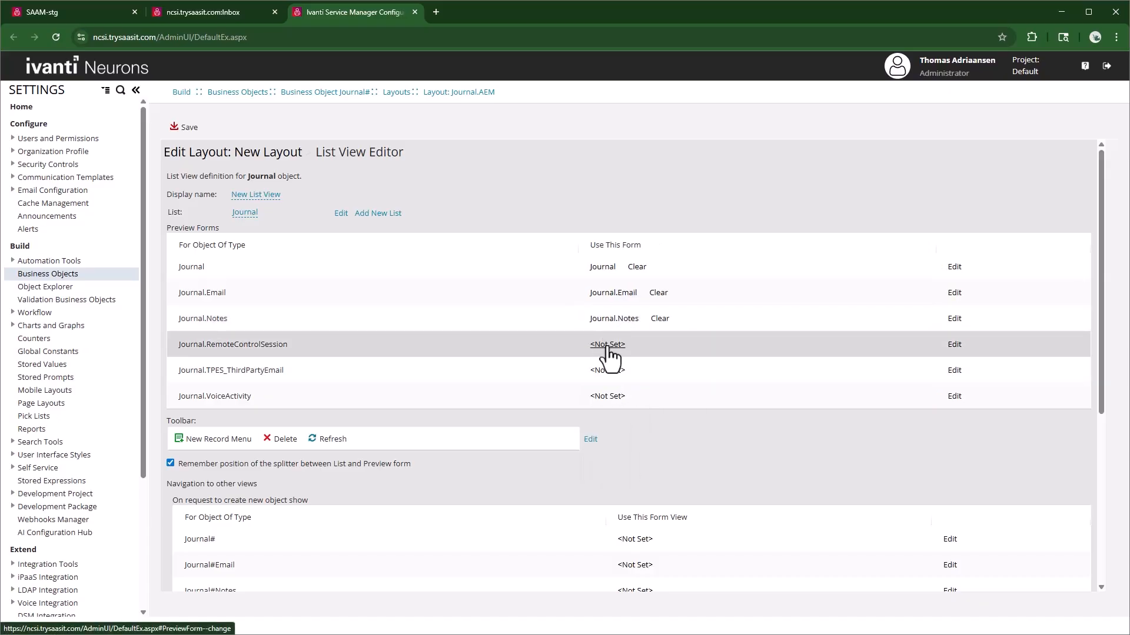
left_click(606, 348)
left_click(624, 429)
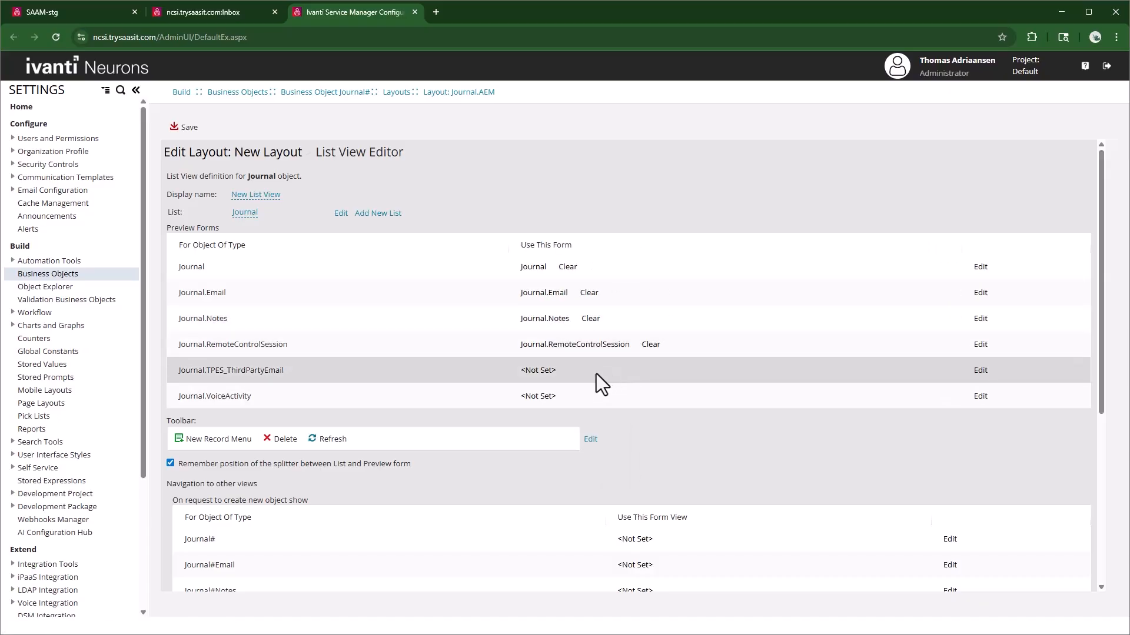
- Assign TPES_ThirdPartyEmail as preview form for Journal.TPES_ThirdPartyEmail and Journal.VoiceActivity as preview form for Journal.VoiceActivity
left_click(547, 372)
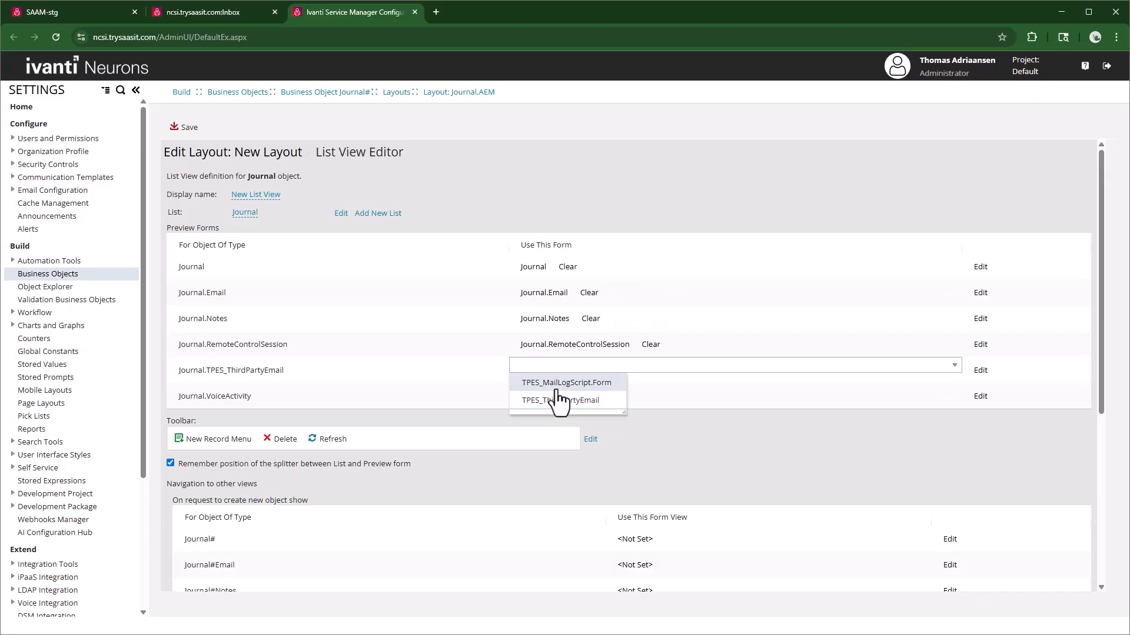
left_click(557, 402)
left_click(540, 398)
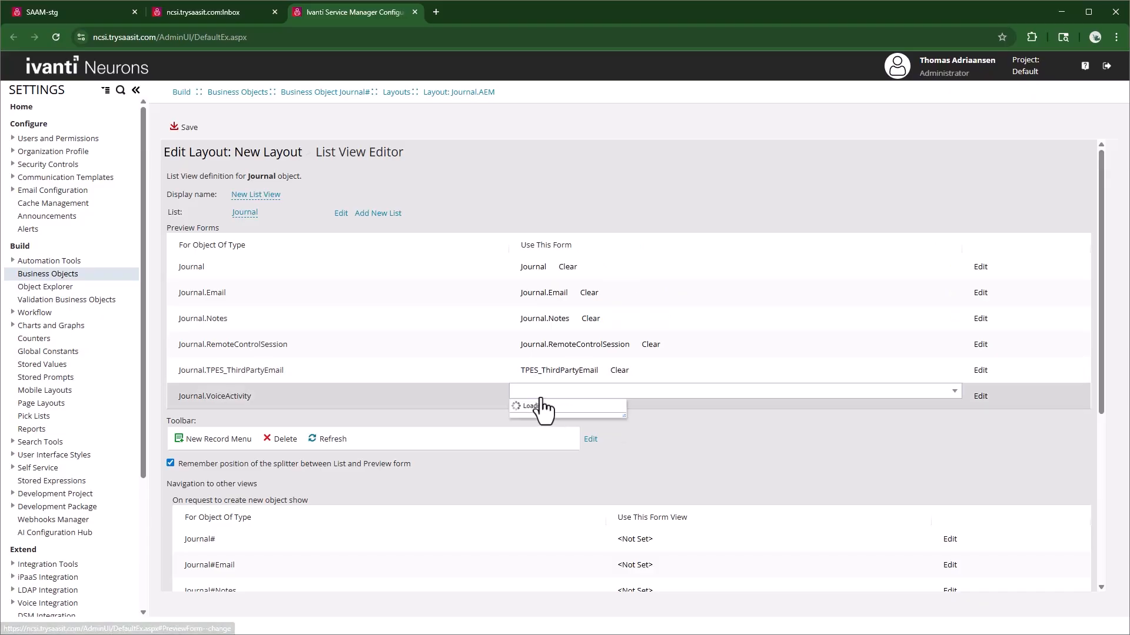
left_click(548, 422)
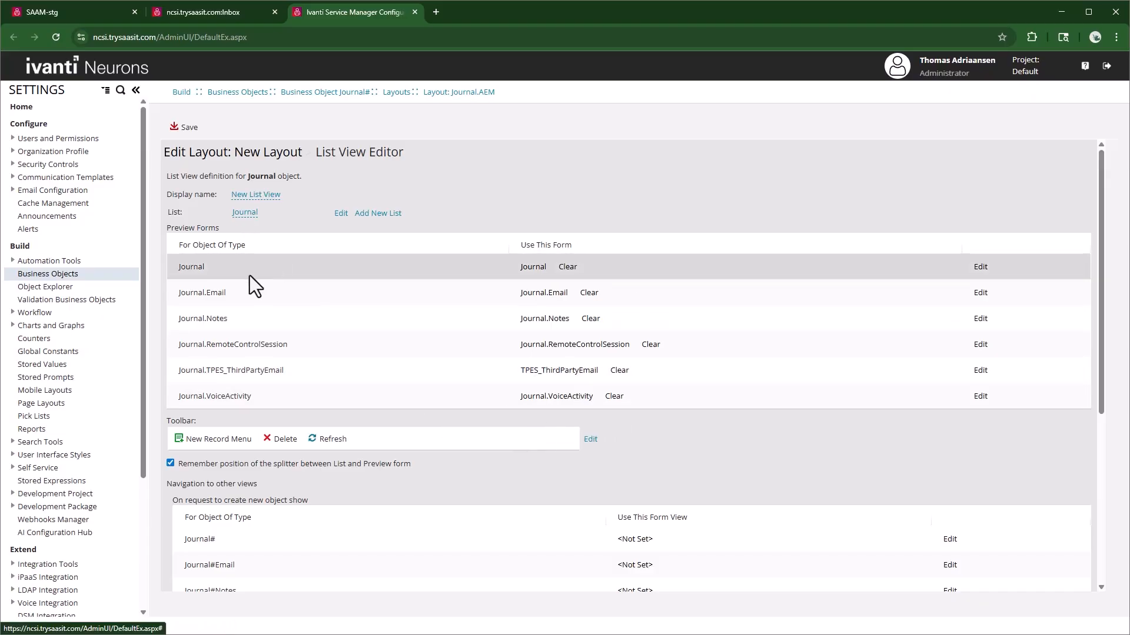
- Remove the New Record Menu and Delete buttons from the list view's toolbar and save the layout
left_click(589, 439)
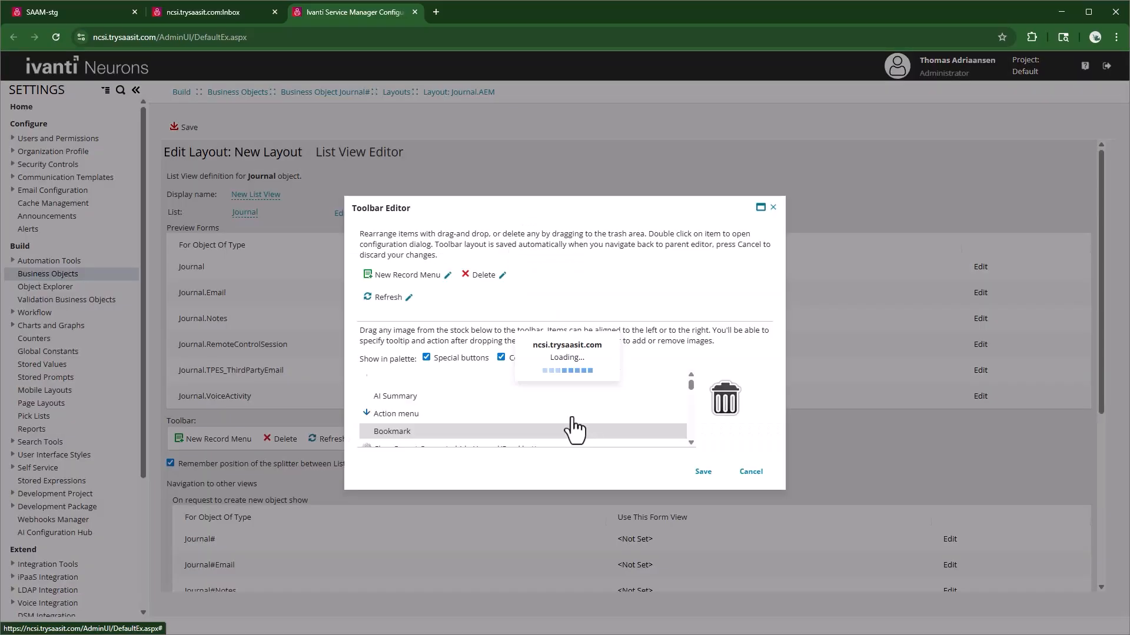
left_click_drag(396, 219, 714, 403)
left_click(543, 377)
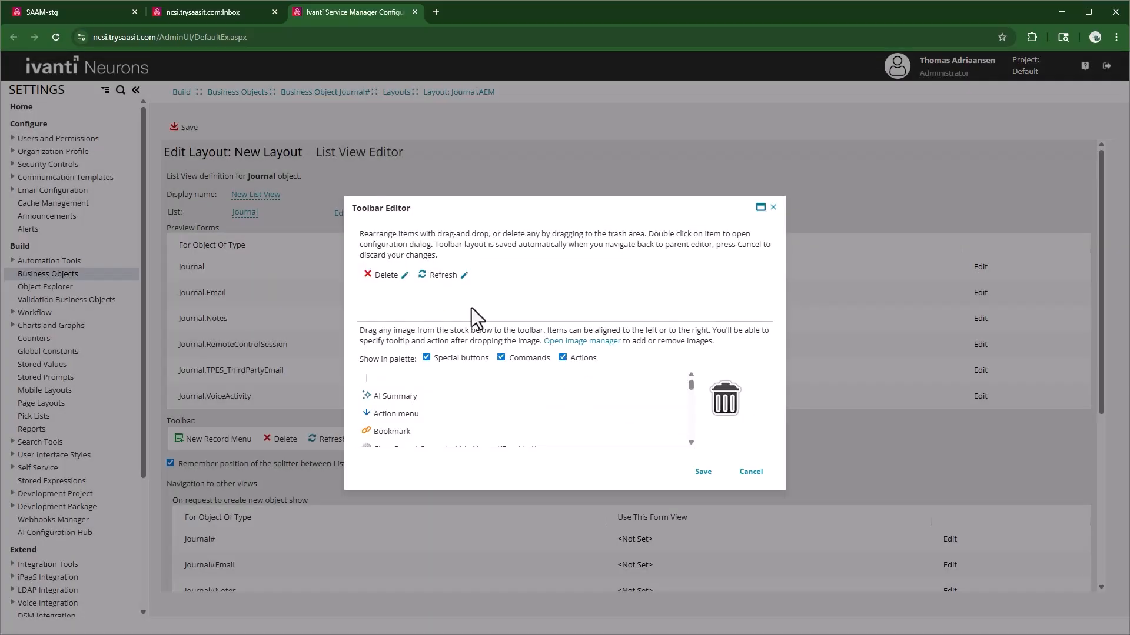
left_click_drag(384, 276, 719, 404)
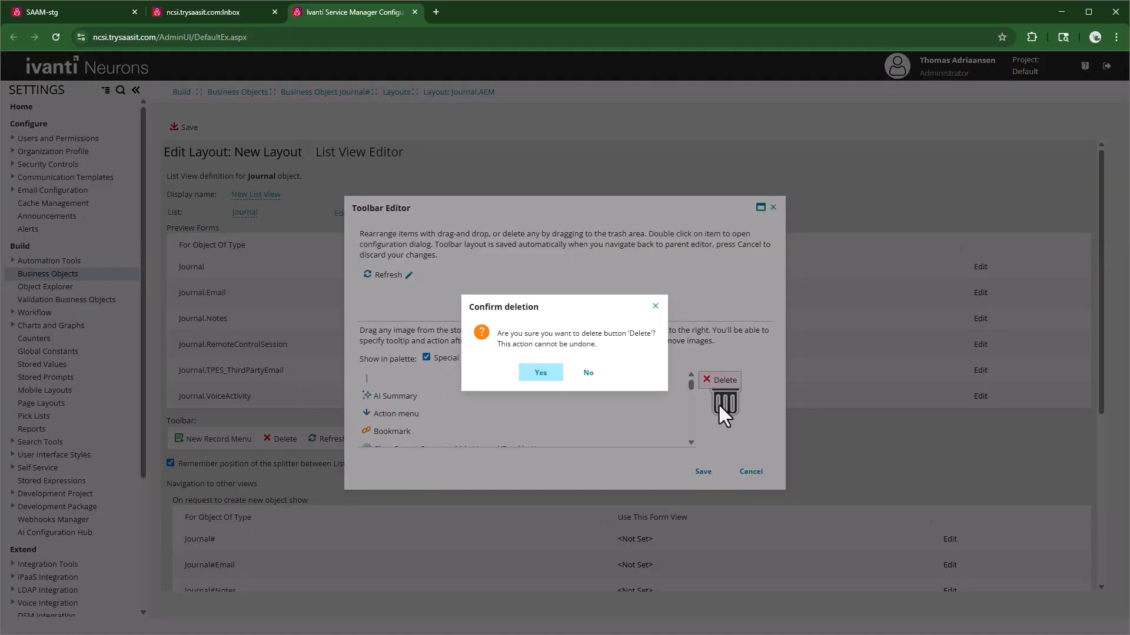
left_click(533, 376)
left_click(703, 472)
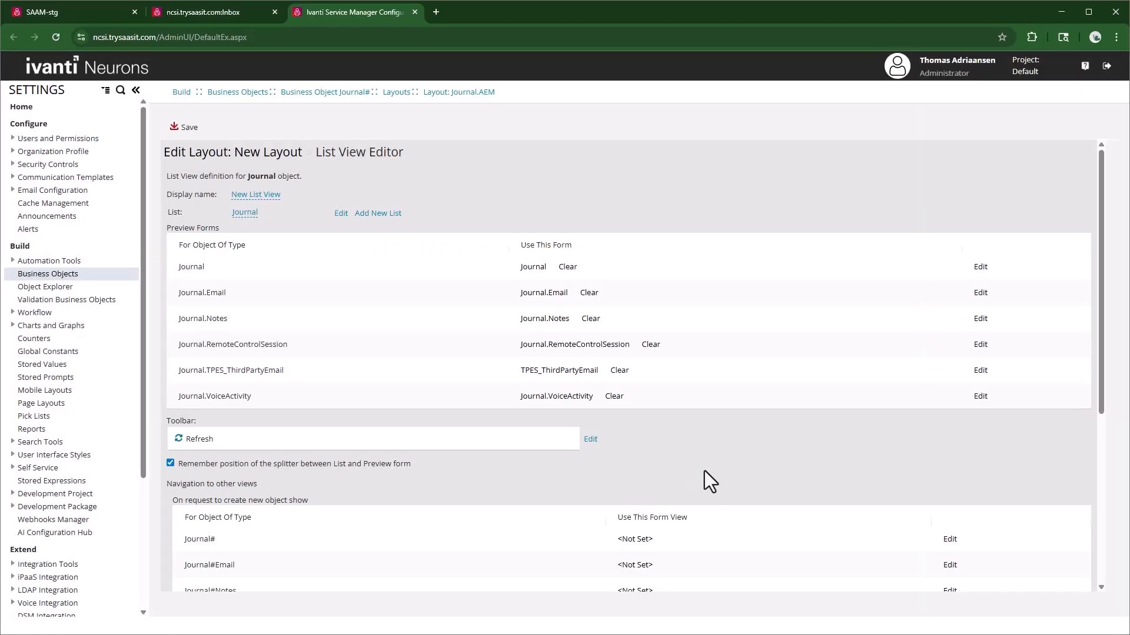
left_click(187, 128)
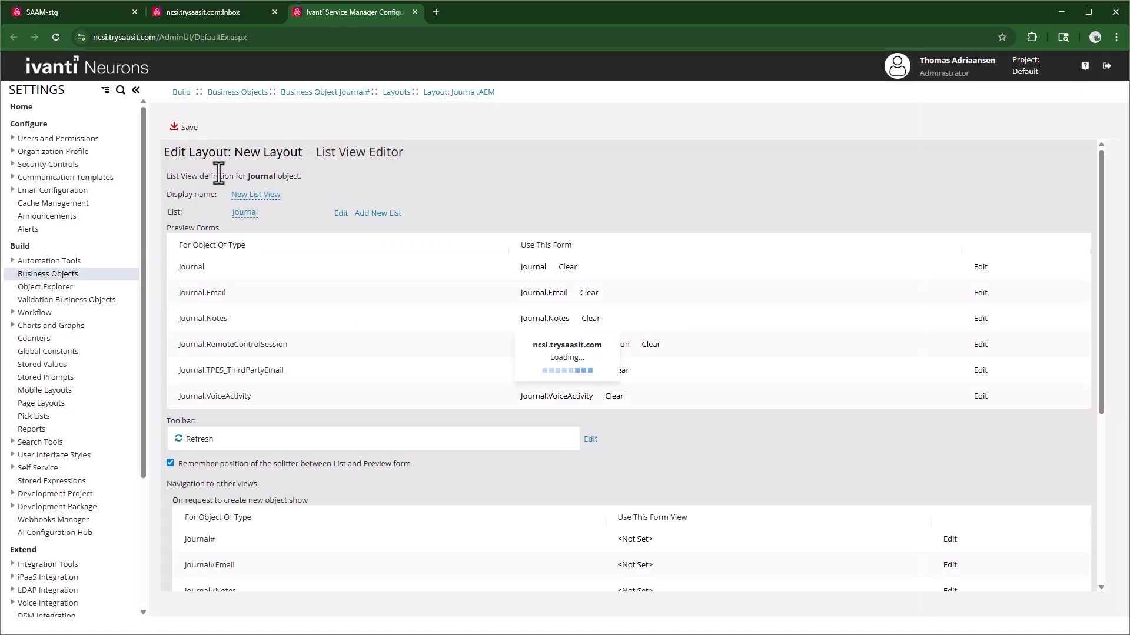
- In New Form View, remove the New Record Menu and Save buttons from the toolbar and save the layout
left_click(259, 153)
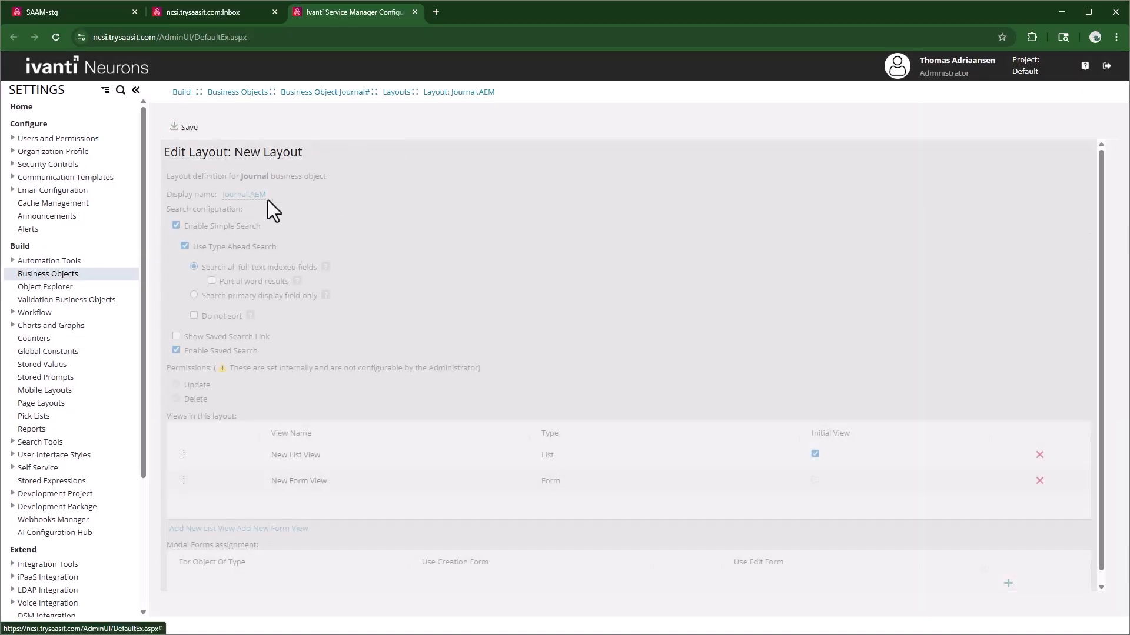
left_click(287, 490)
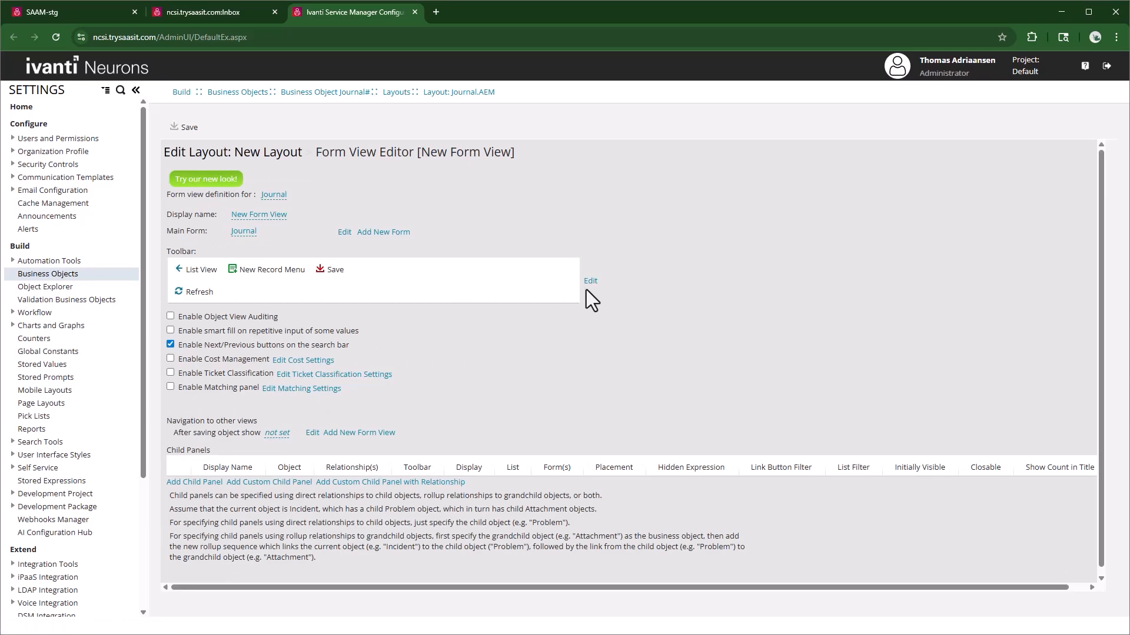
left_click(586, 290)
left_click_drag(496, 277, 727, 396)
left_click(539, 381)
left_click_drag(453, 280, 725, 393)
left_click(541, 377)
left_click(703, 471)
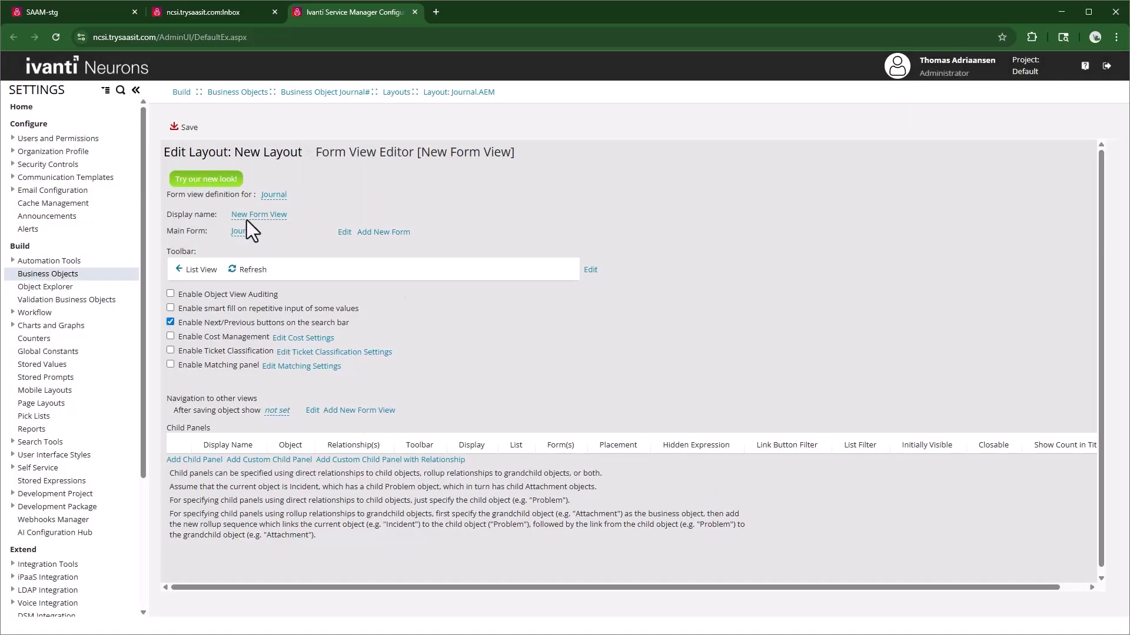
left_click(184, 136)
- Leave the layout and open the top level tabs of the Admin role under Roles and Permissions
left_click(398, 93)
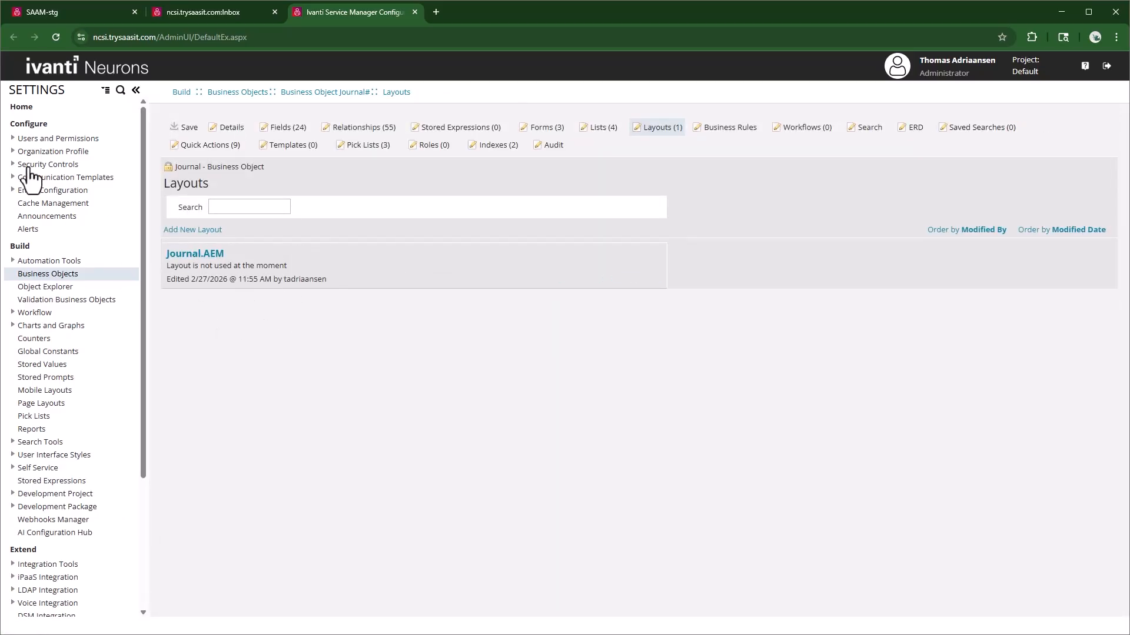
left_click(36, 139)
left_click(75, 183)
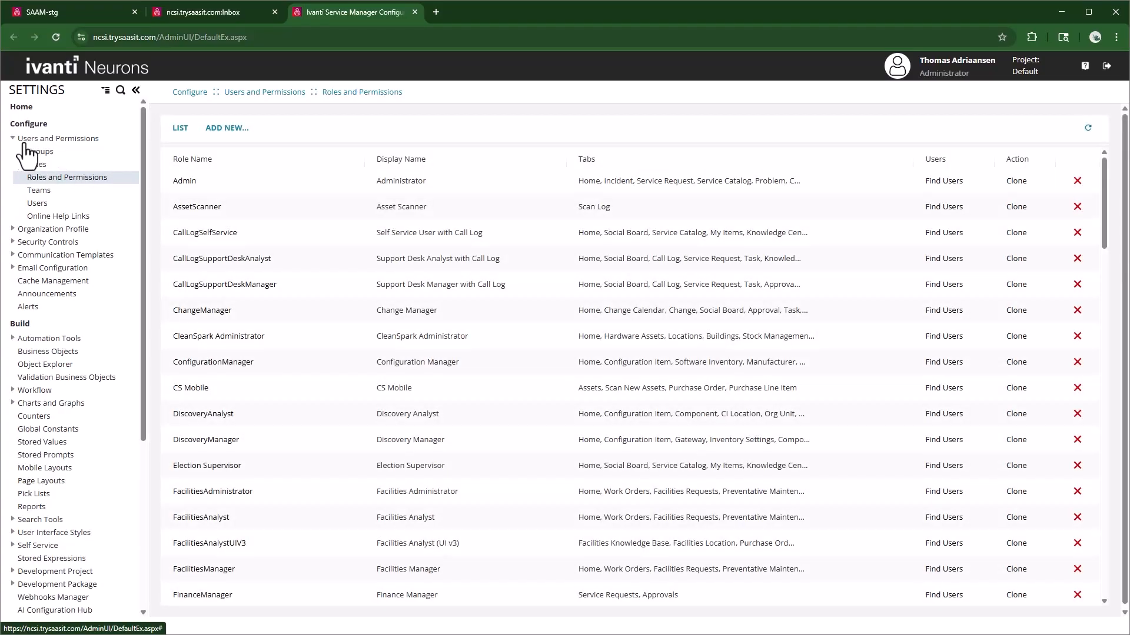
left_click(185, 184)
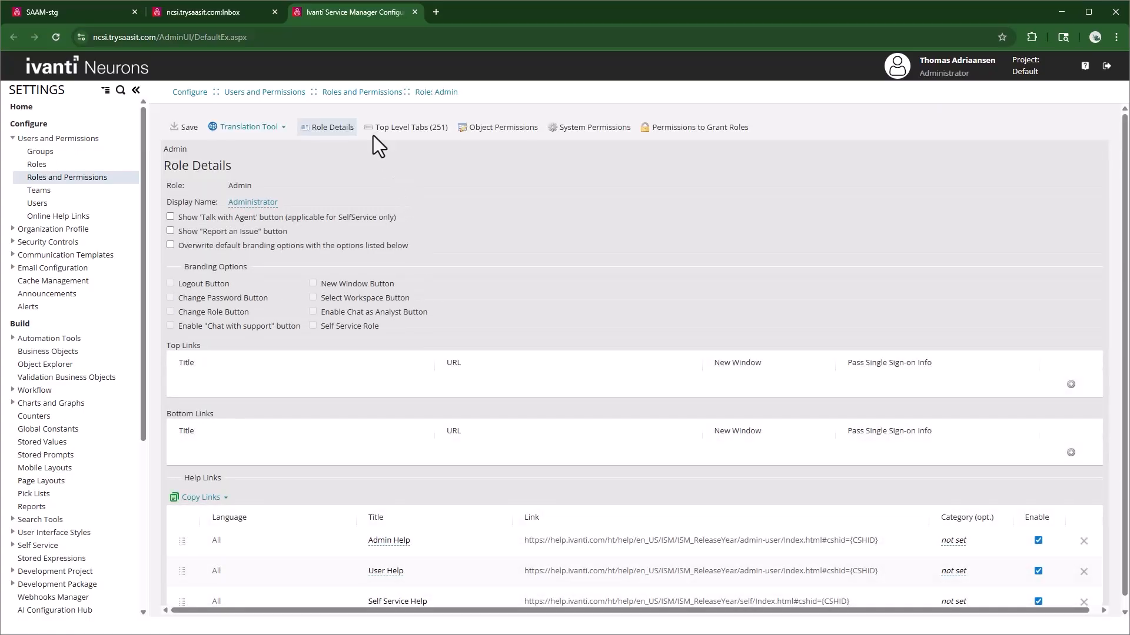
left_click(405, 134)
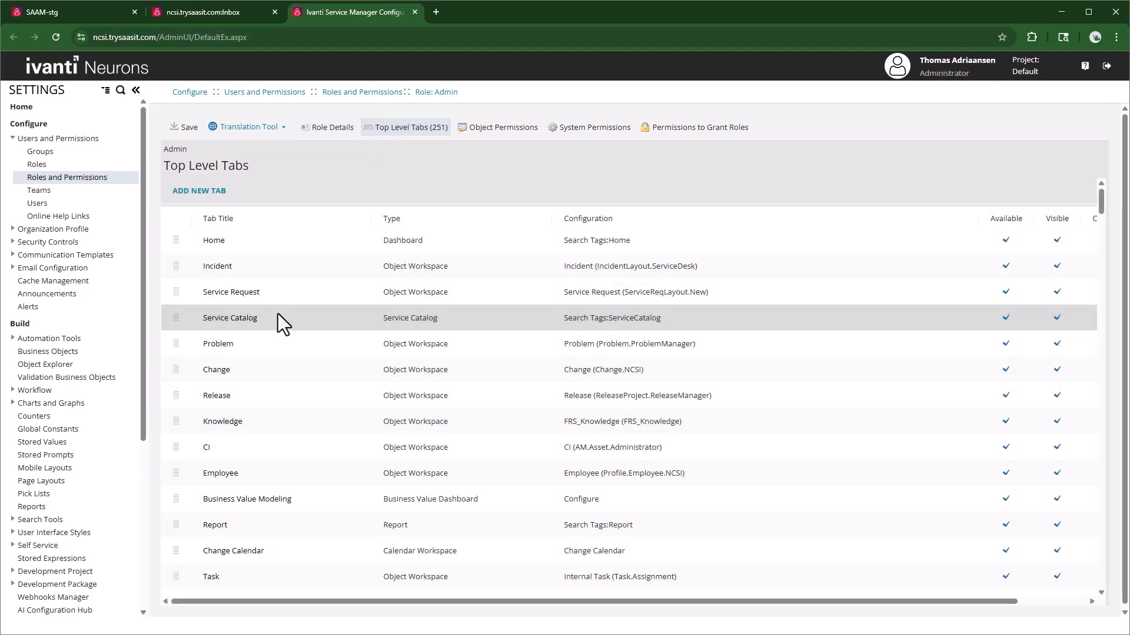
- Start a new Object Workspace tab for the Admin role and name it Advance Email Monitor Logs
left_click(195, 189)
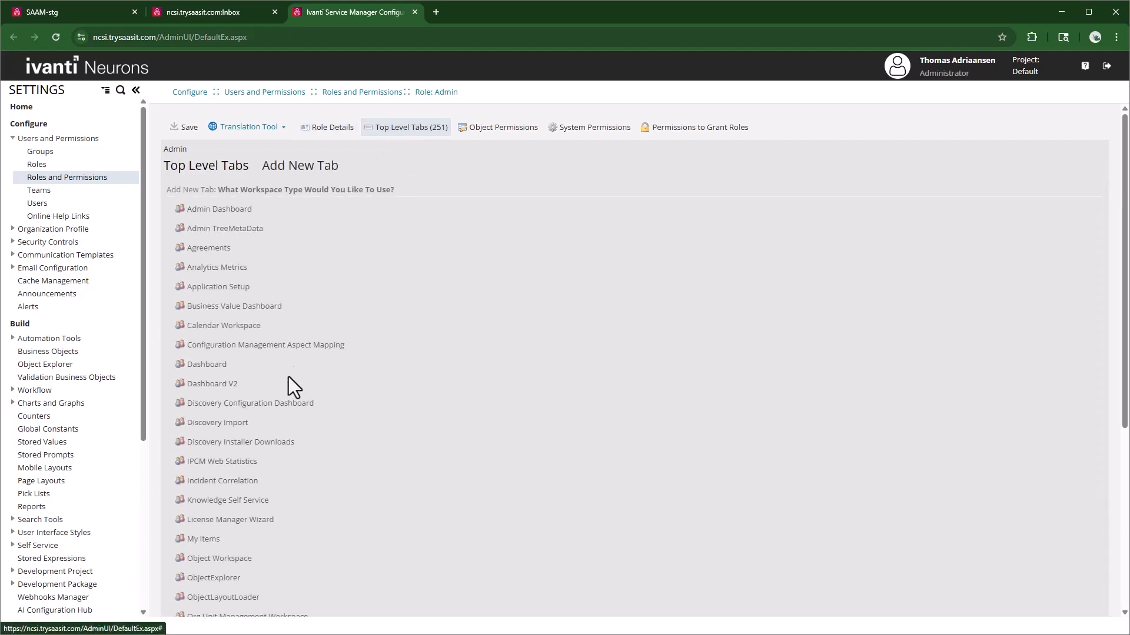
left_click(215, 559)
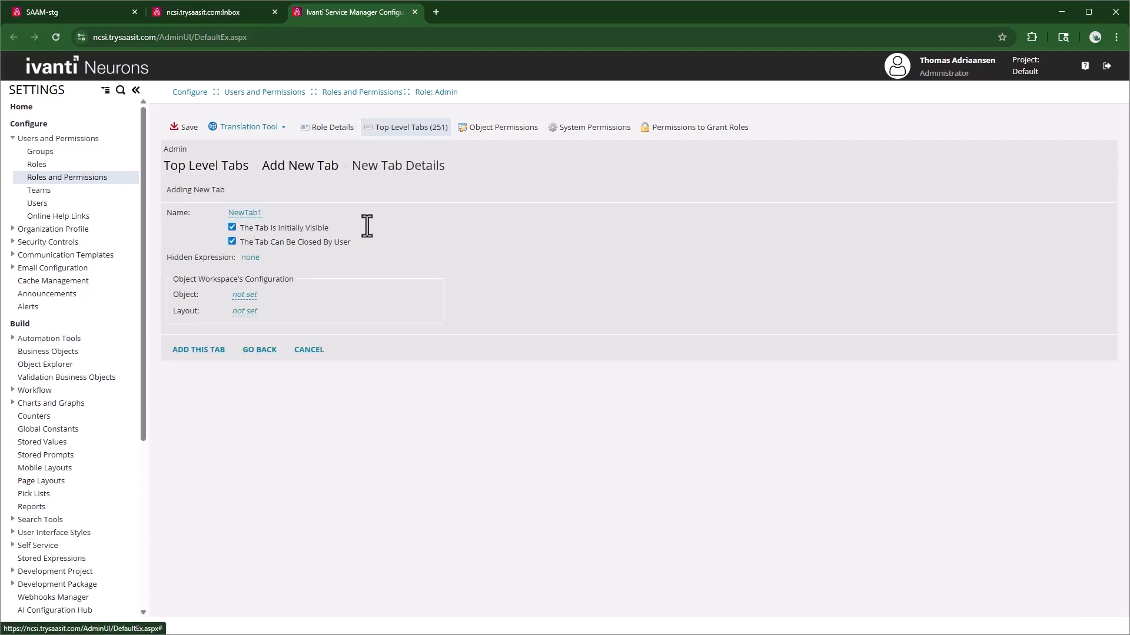
left_click(244, 213)
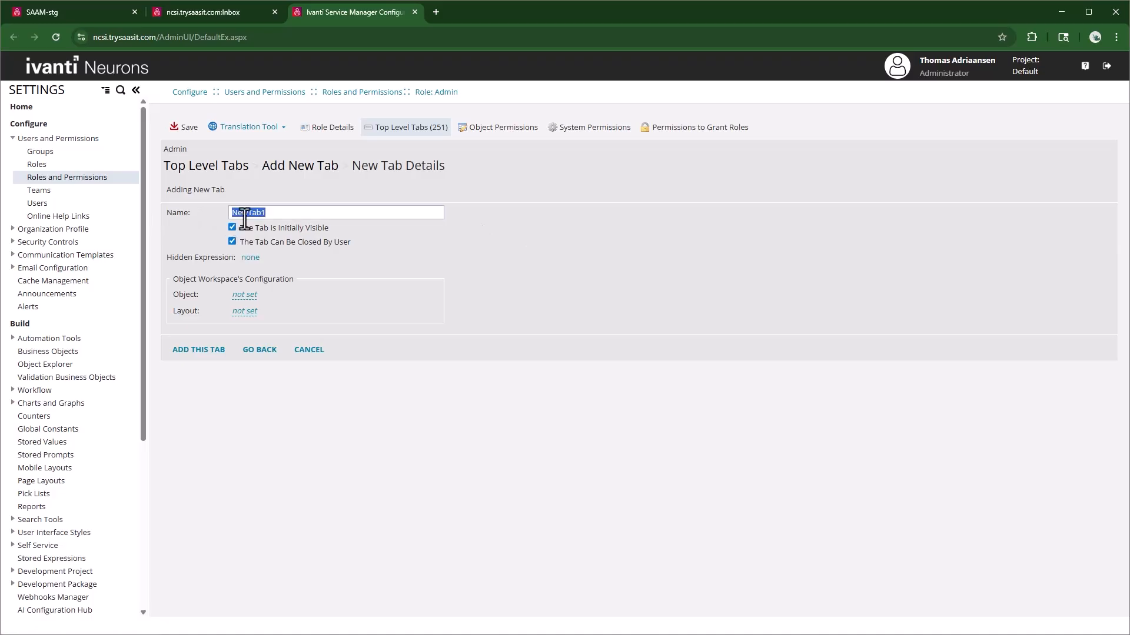
type("Advance Email Monitor Logs")
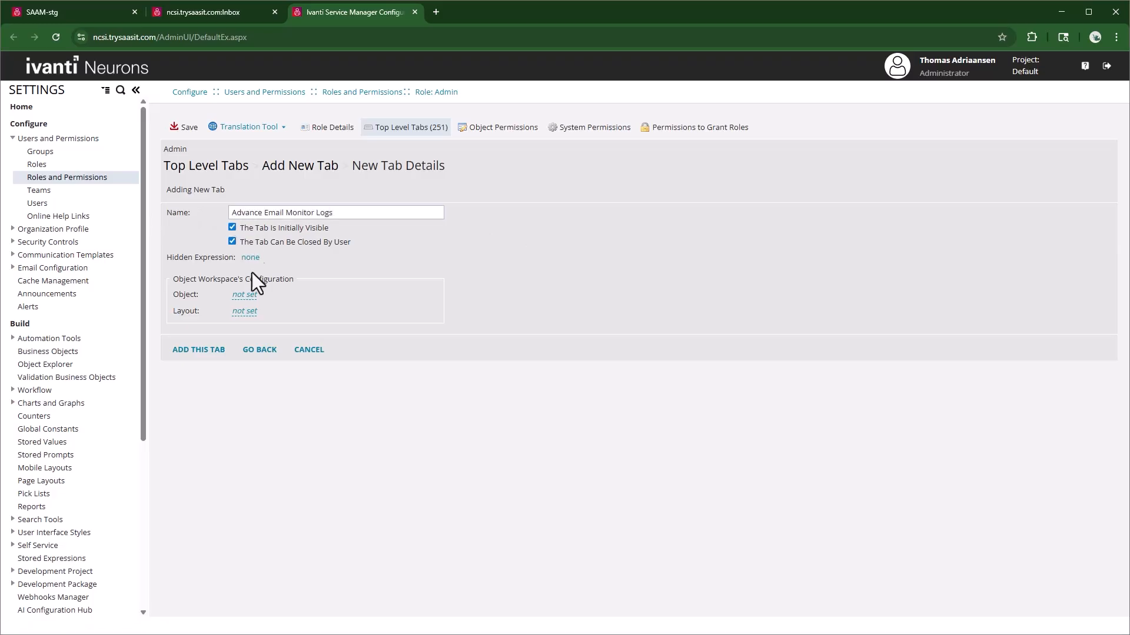
- Set the tab's object to Activity History and its layout to Journal.AEM, add the tab, and save the role
left_click(246, 295)
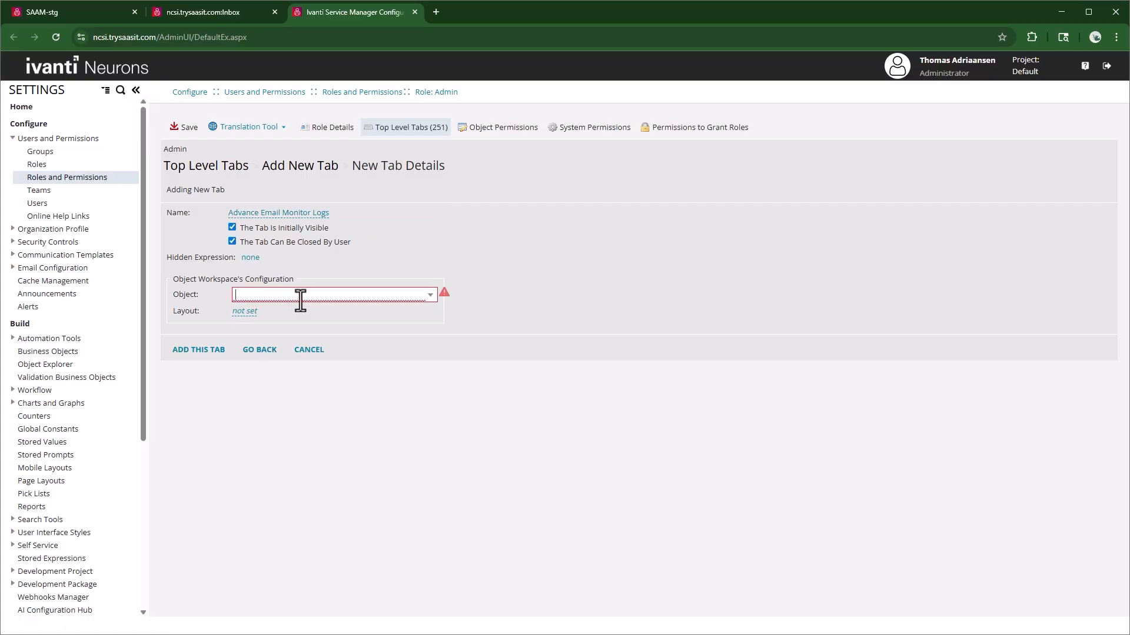
type("activ")
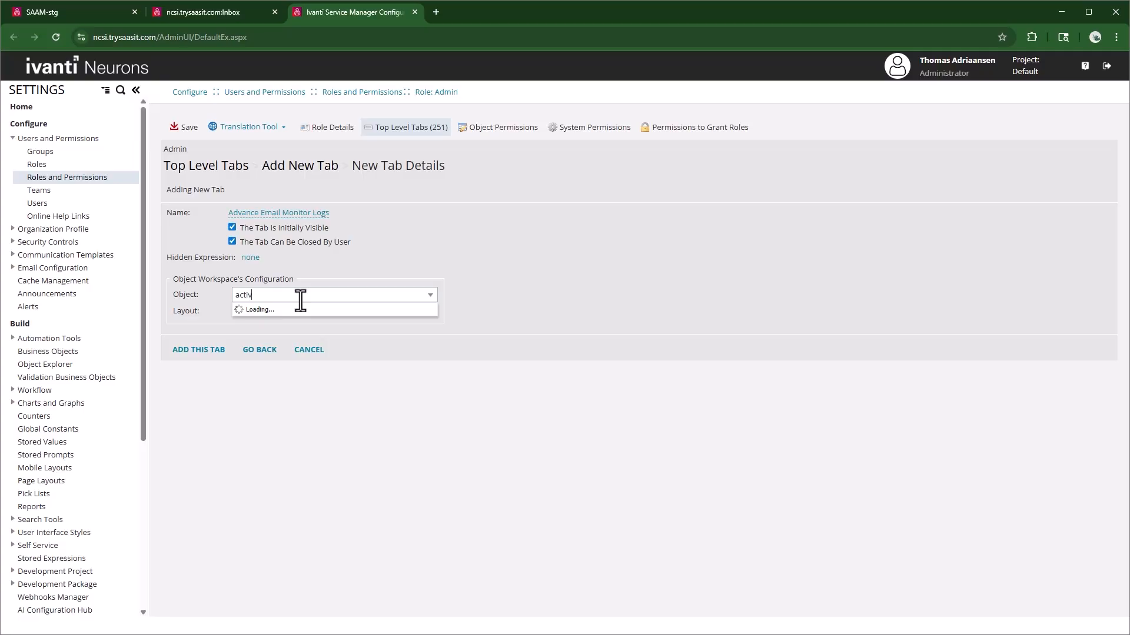
left_click(327, 330)
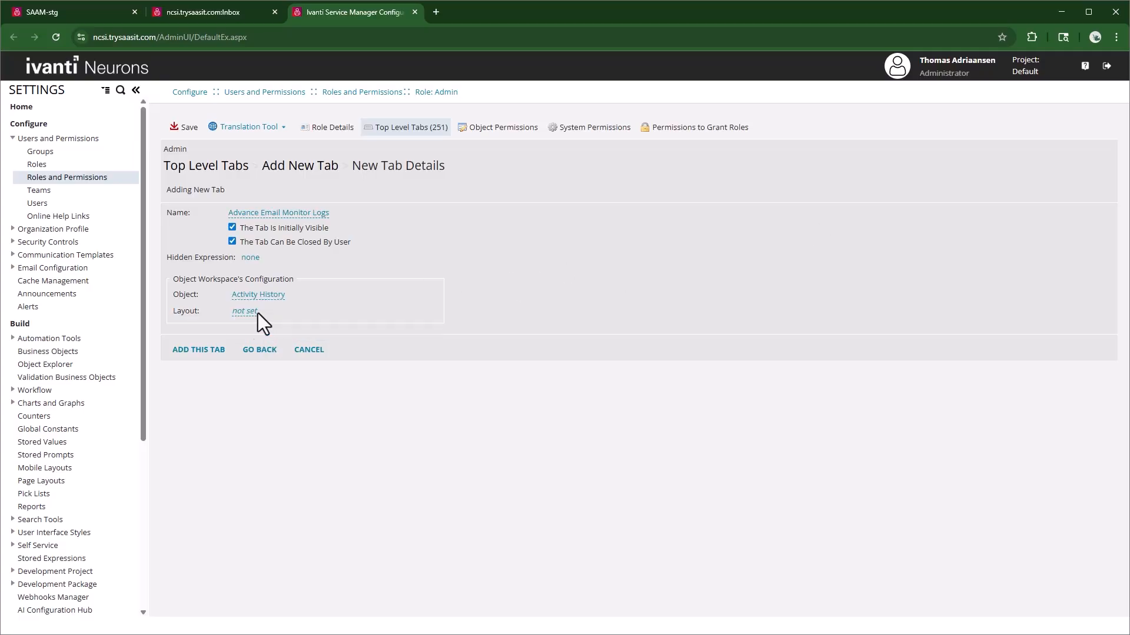
left_click(286, 312)
left_click(430, 311)
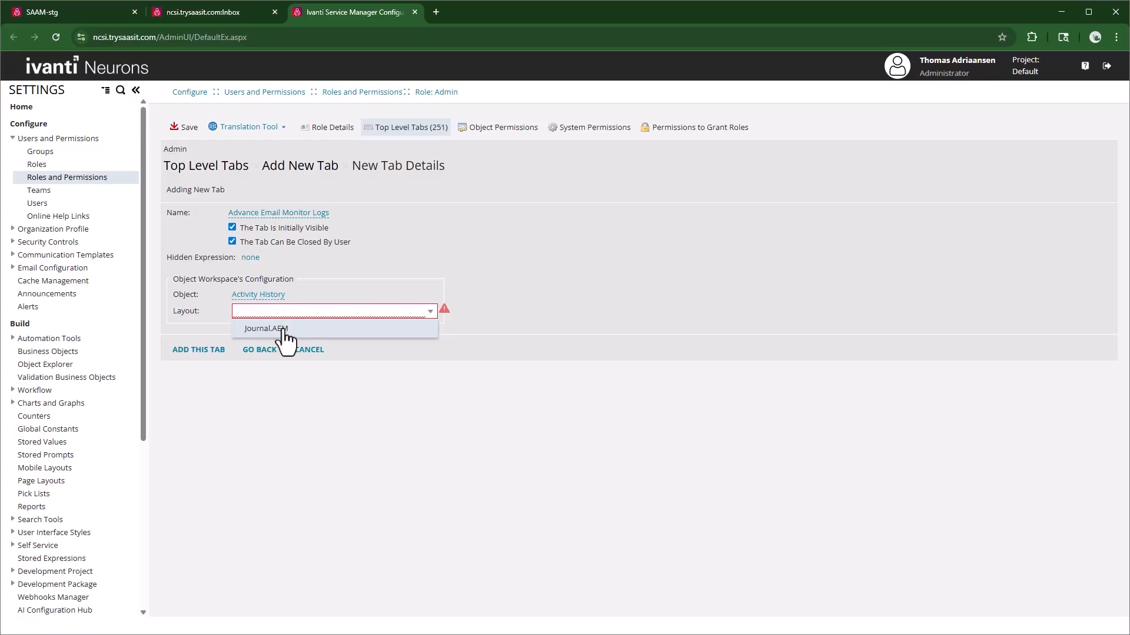
left_click(319, 326)
left_click(202, 351)
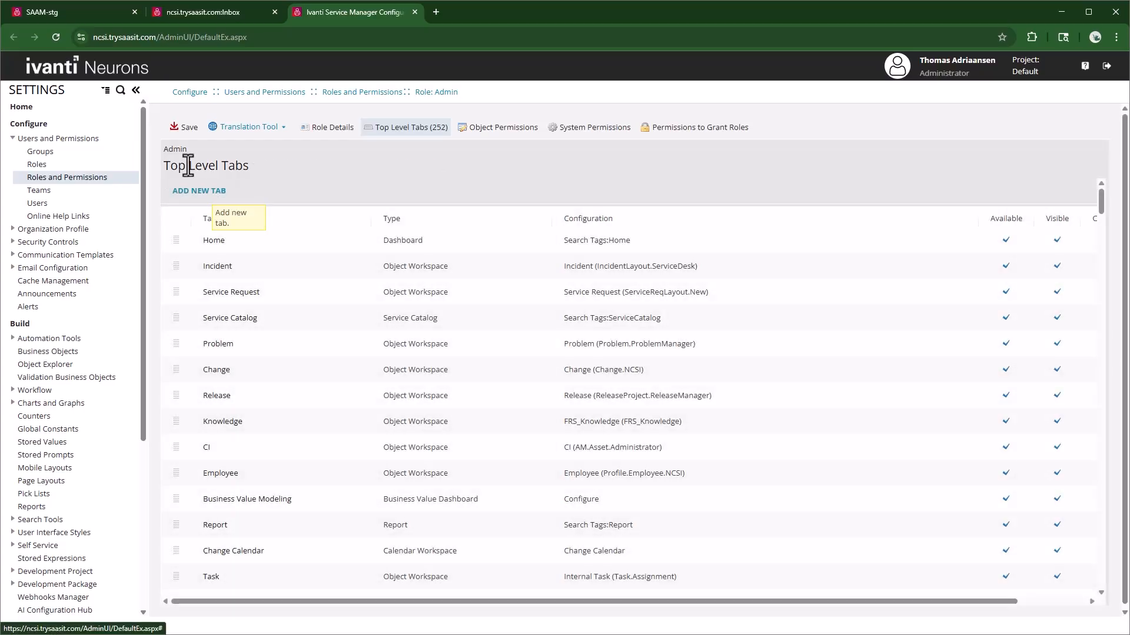
left_click(186, 128)
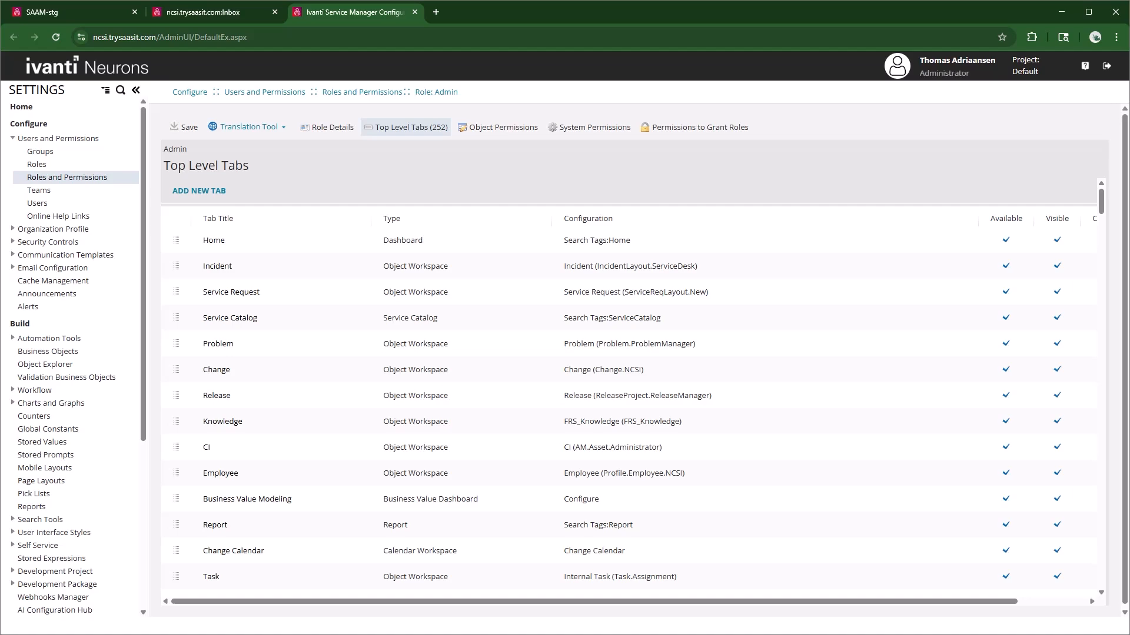
- Switch to the analyst workspace and find and open the Advance Email Monitor Logs workspace
left_click(192, 16)
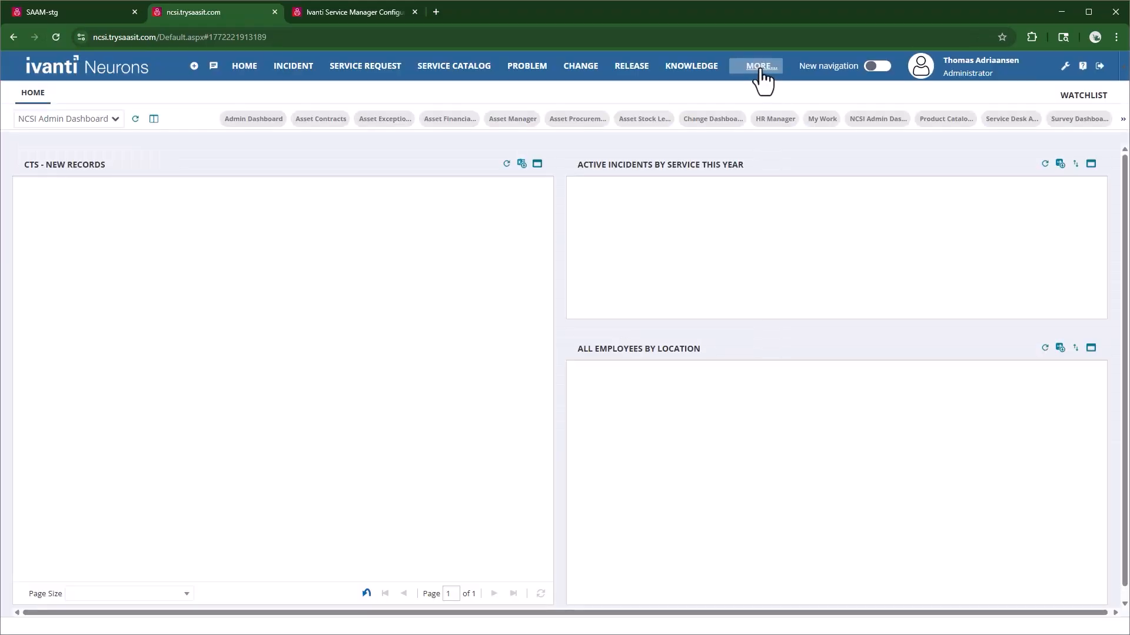
left_click(760, 69)
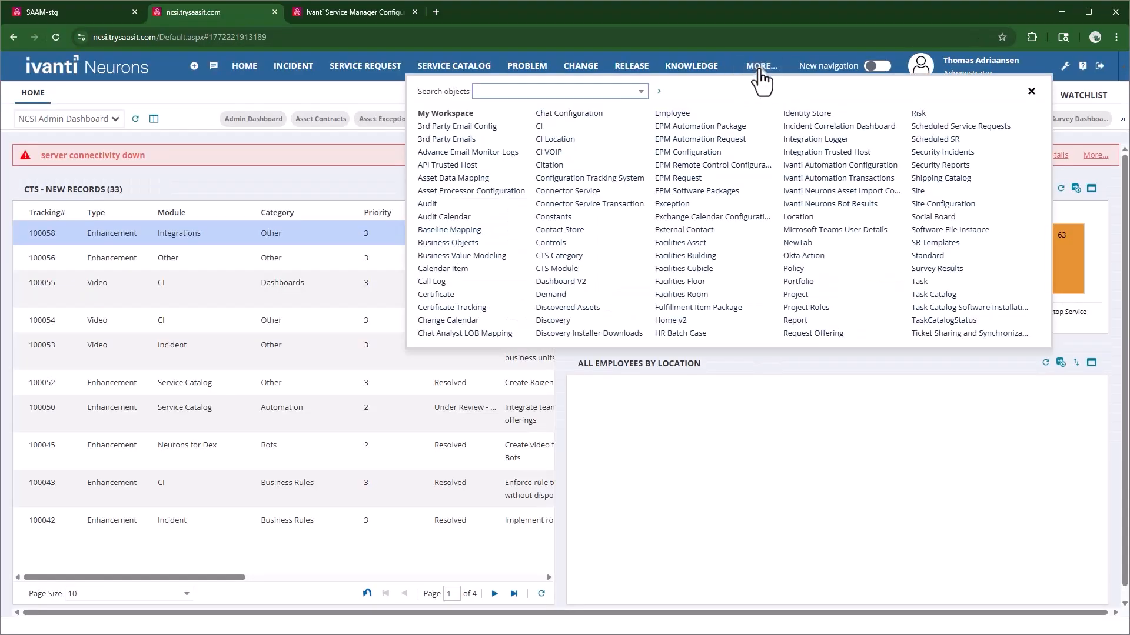
type("advan")
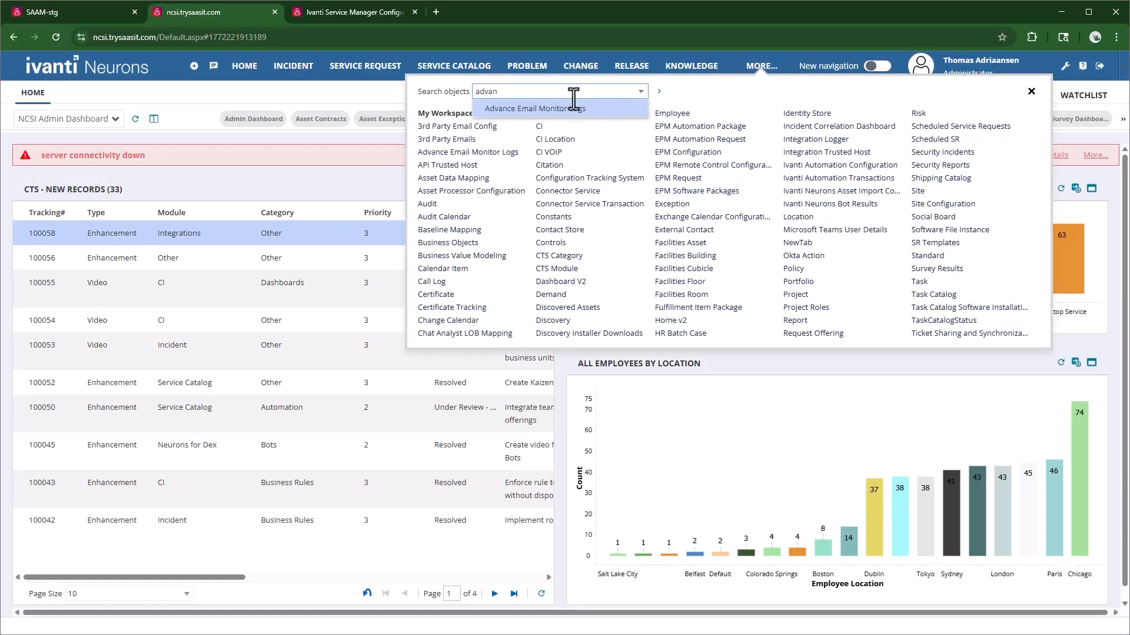
left_click(531, 109)
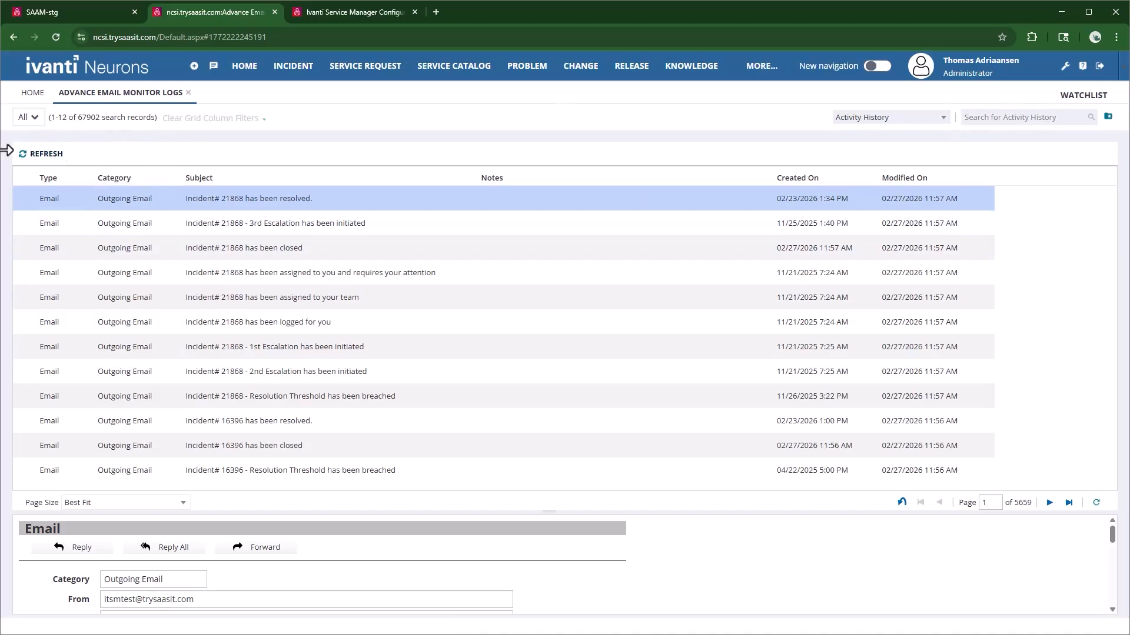
- Create a new Activity History search where Category equals Incoming Email and run it
left_click(30, 117)
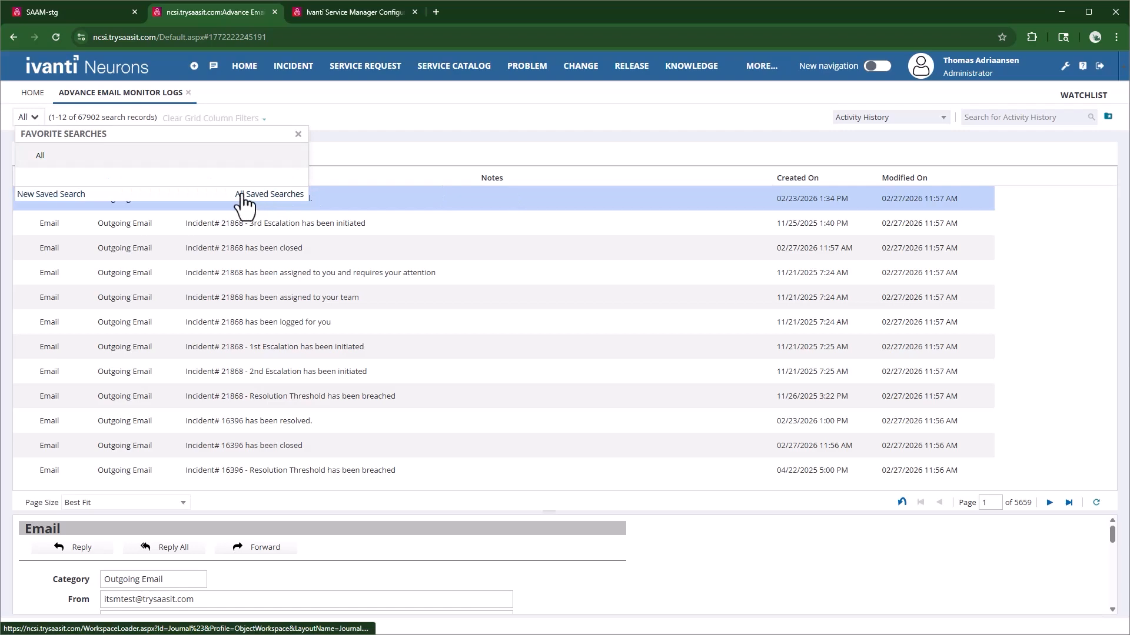
left_click(51, 194)
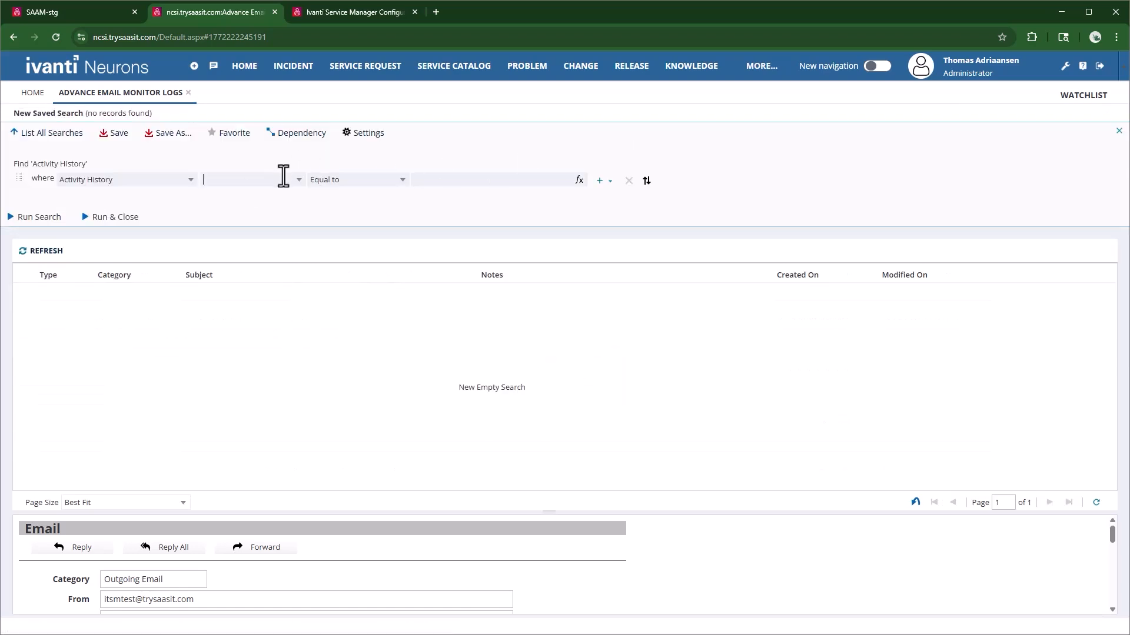
left_click(259, 209)
left_click(565, 182)
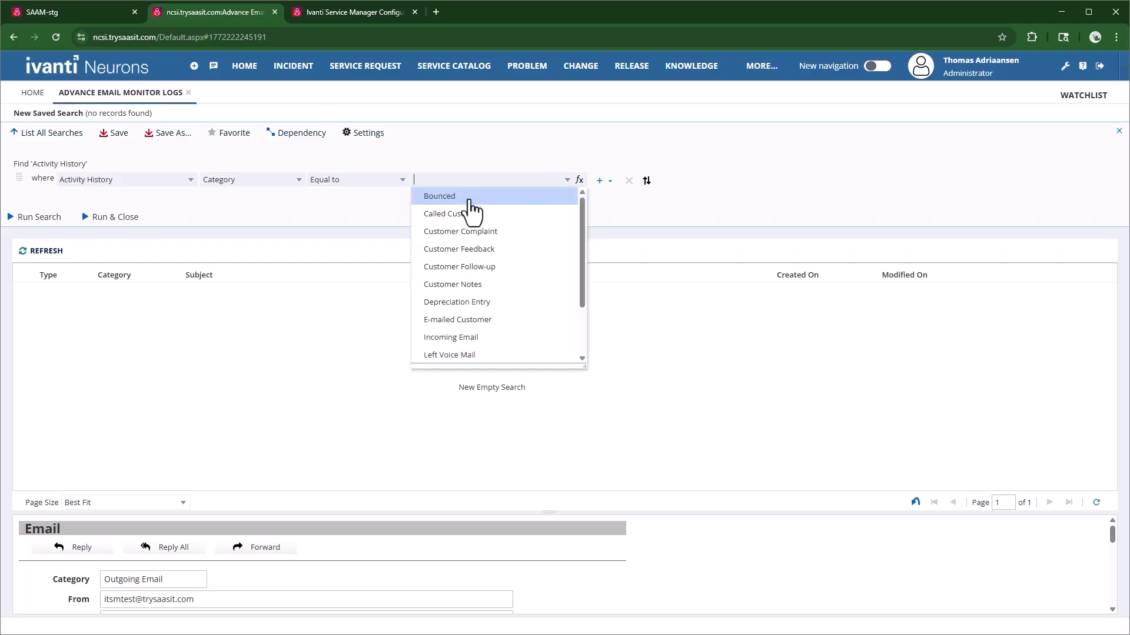
left_click(465, 337)
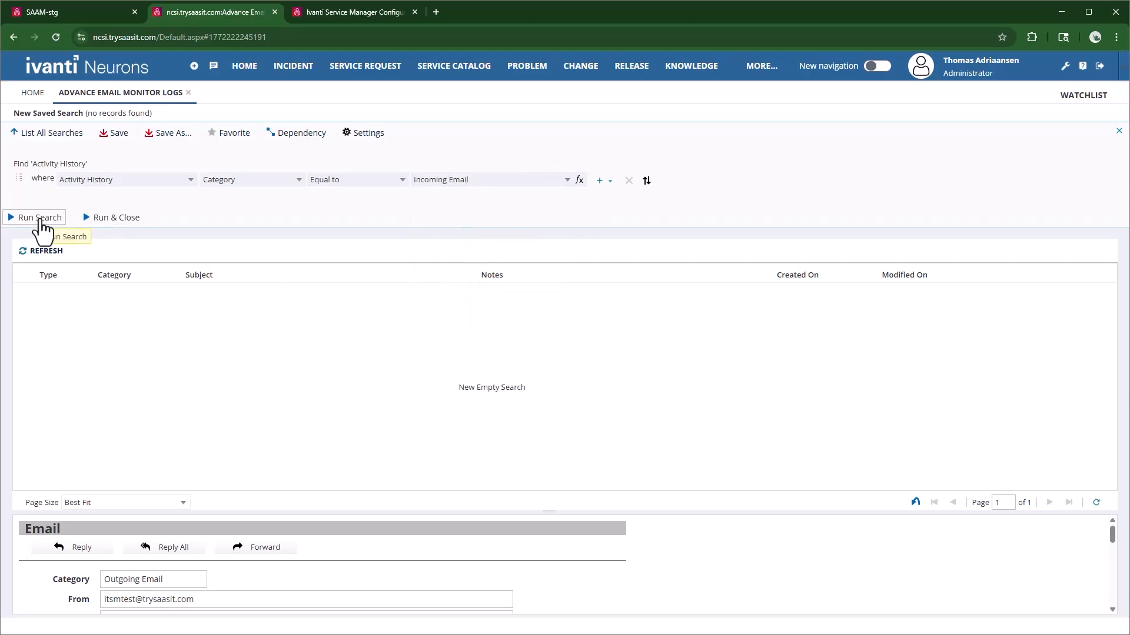
left_click(30, 217)
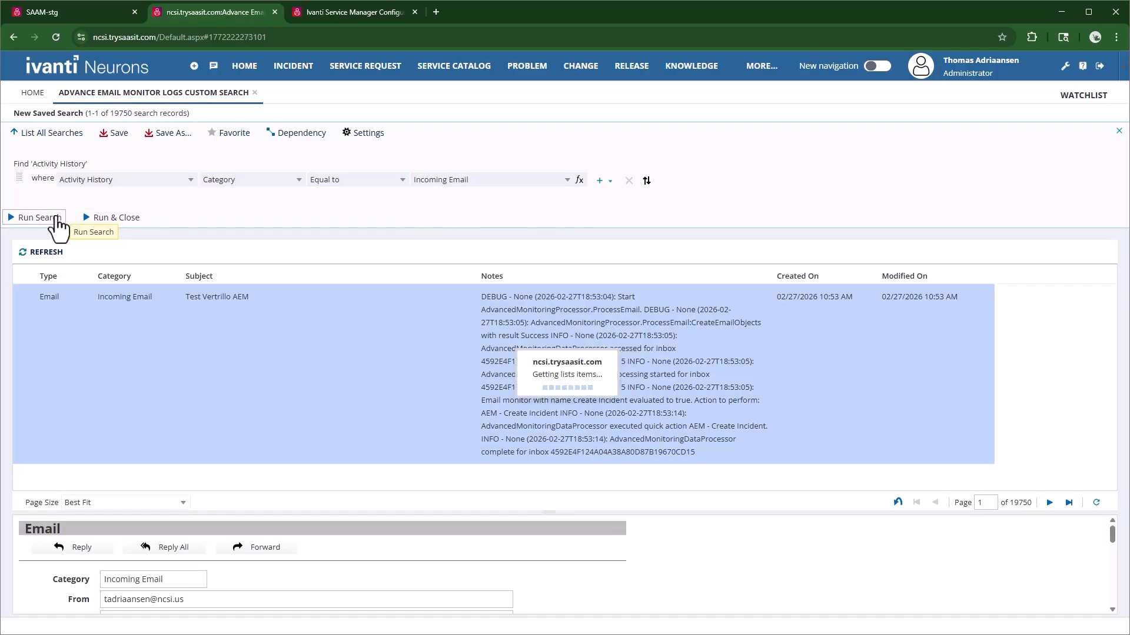
- Save the search as Advance Email Monitor Logs with the name's spelling corrected, keeping it added to Favorite Searches
left_click(170, 136)
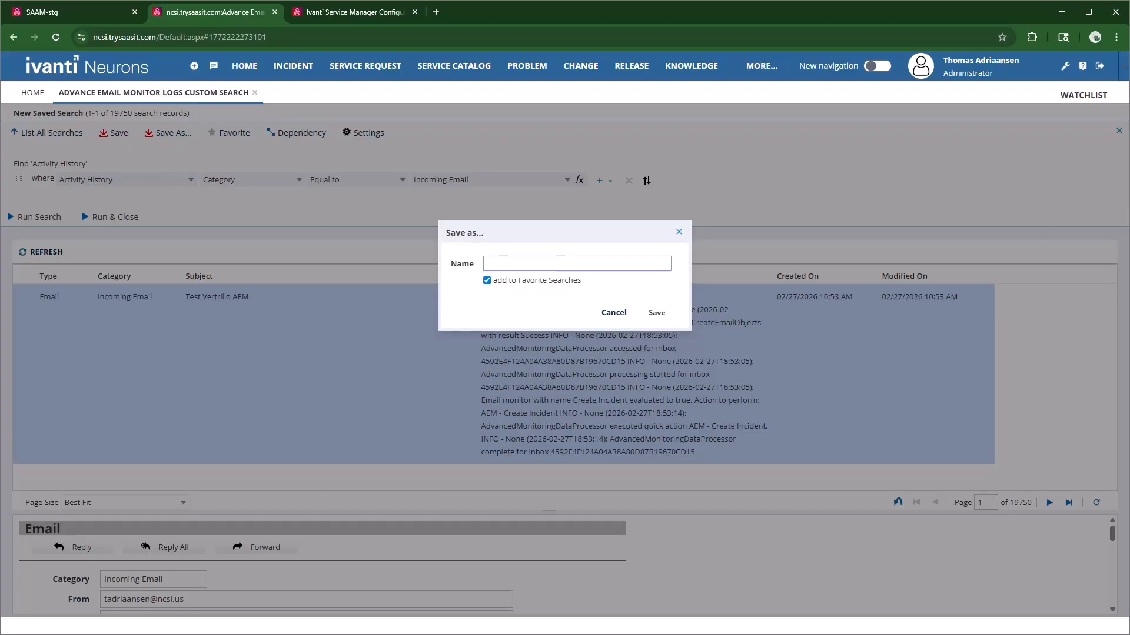
left_click(598, 259)
type("Ad")
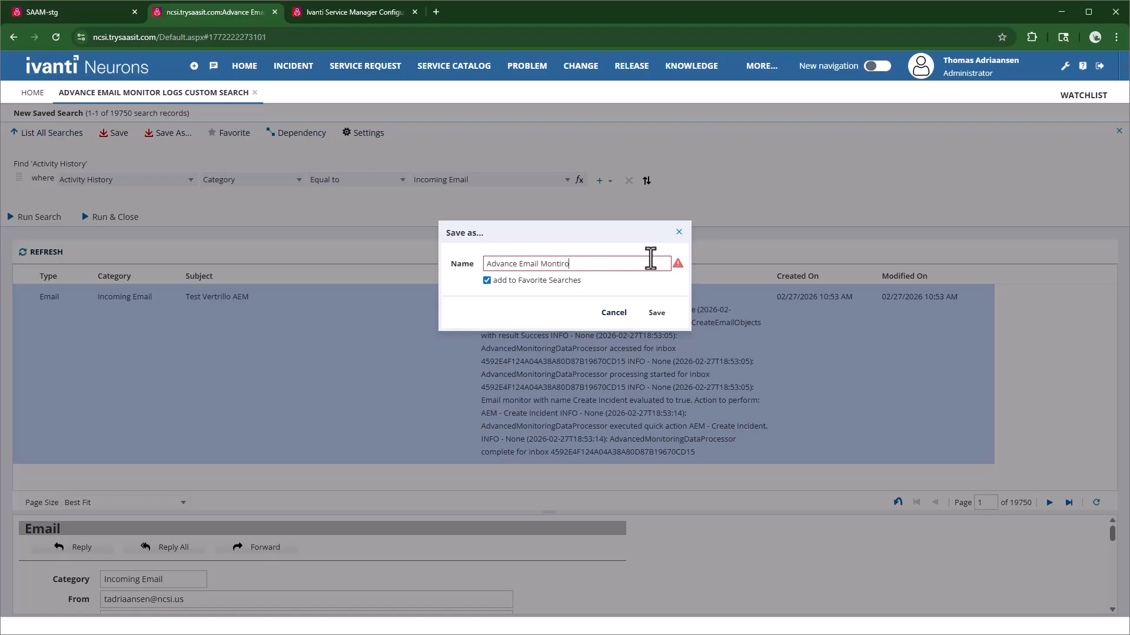
type("vance Email Montior Logs")
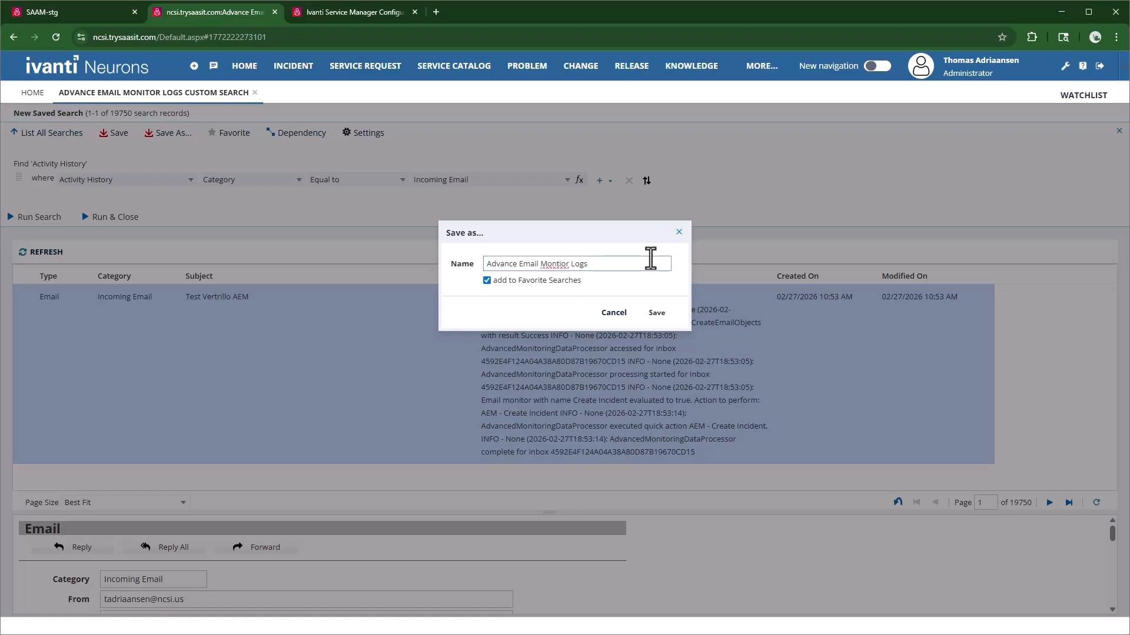
right_click(549, 264)
left_click(568, 282)
left_click(656, 312)
- In the saved search's settings, publish it to the Administrator role and make it the default for Administrator
left_click(363, 133)
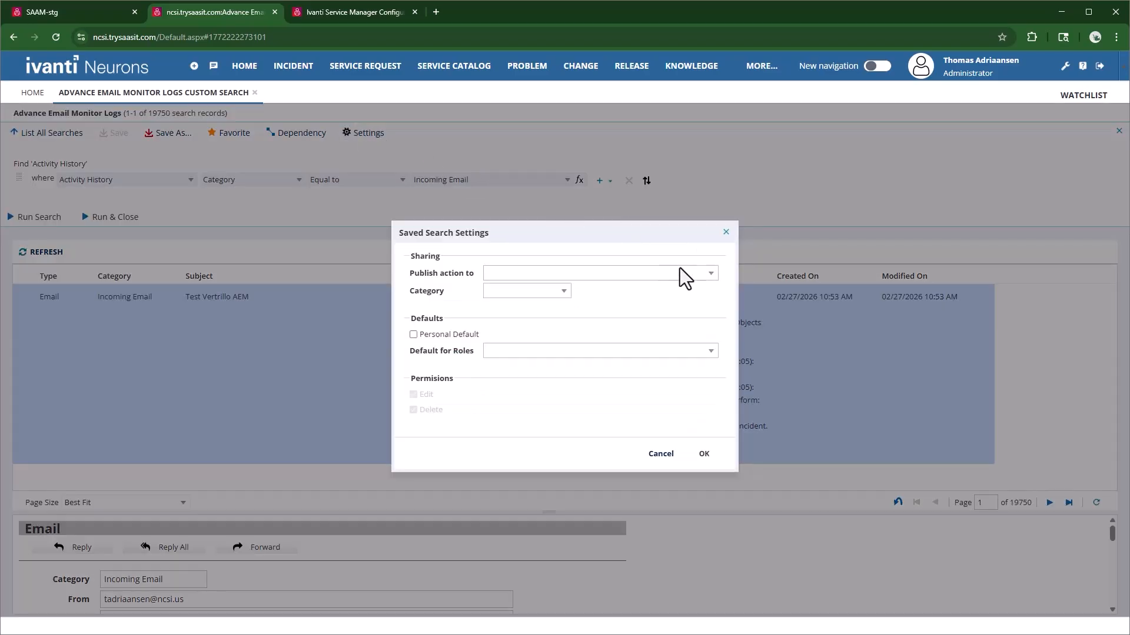
left_click(711, 274)
left_click(501, 307)
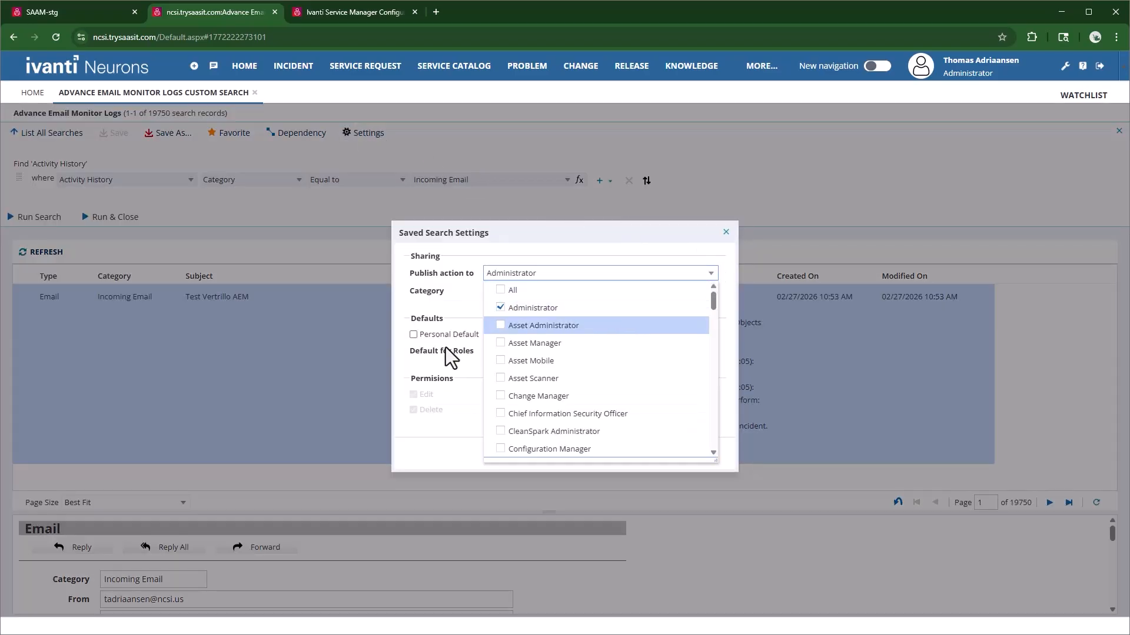
left_click(434, 371)
left_click(711, 350)
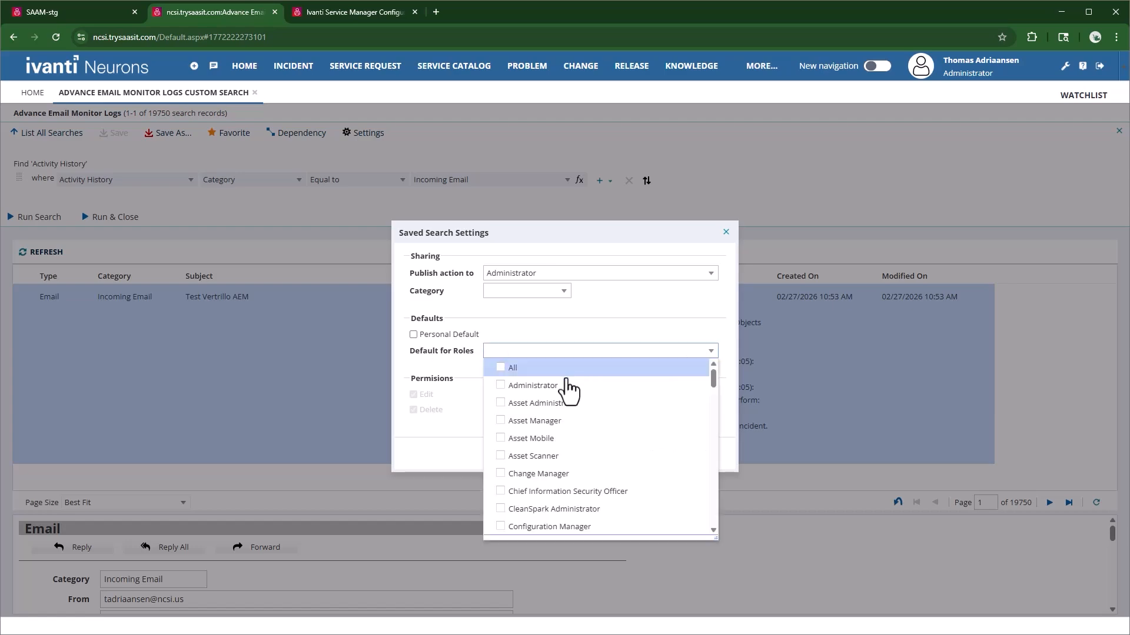
left_click(501, 385)
left_click(434, 374)
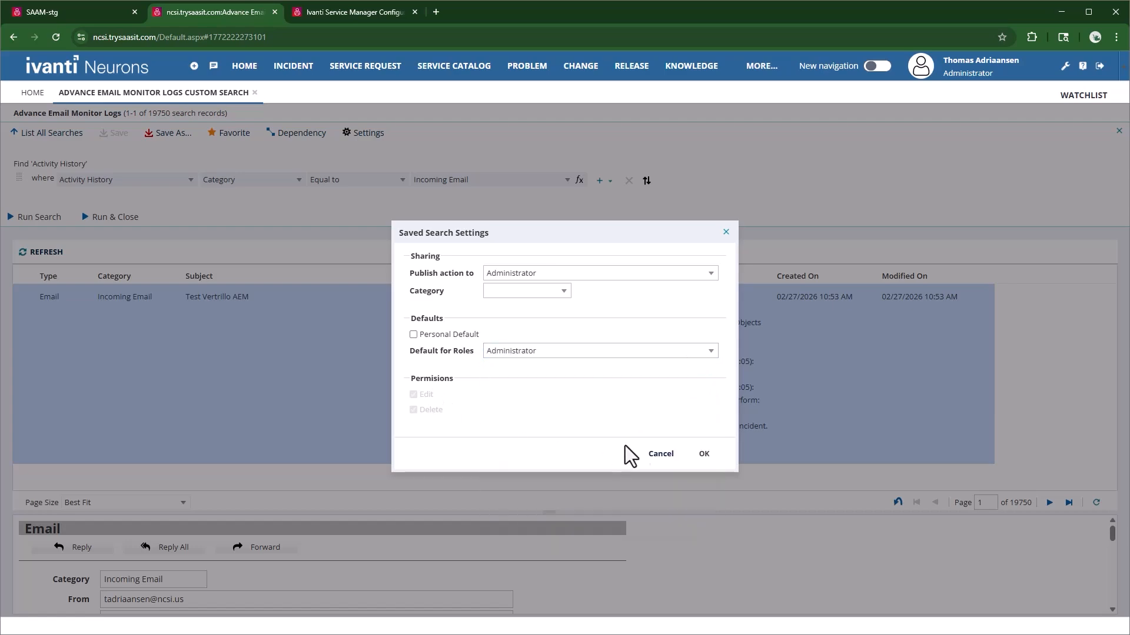
left_click(704, 454)
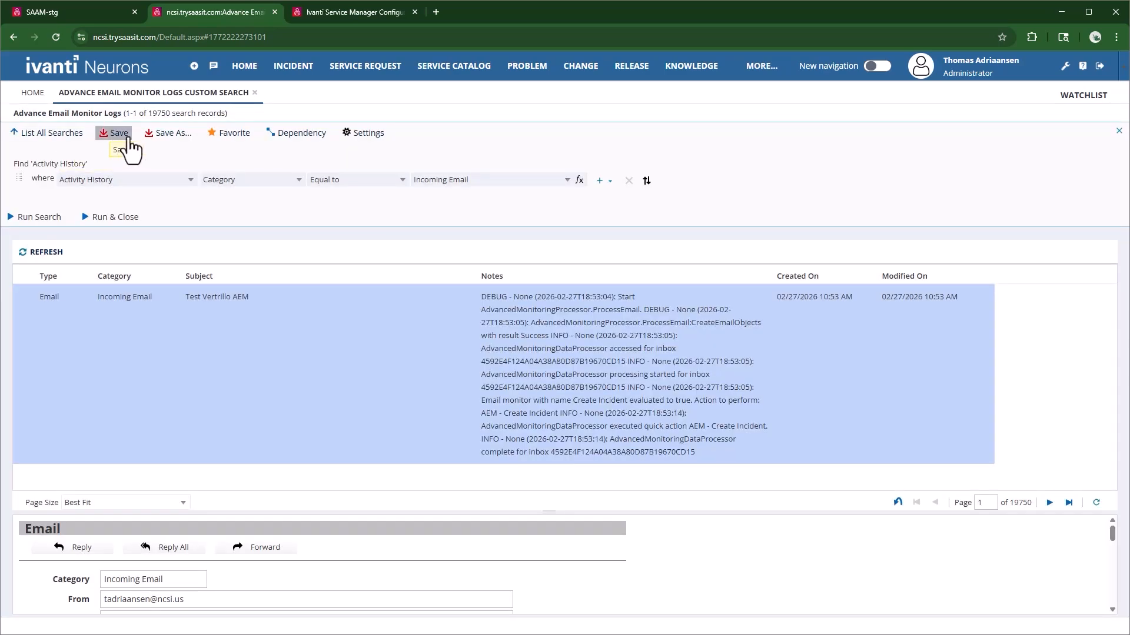
- Save the search with its updated settings and reload the page
left_click(126, 140)
left_click(614, 311)
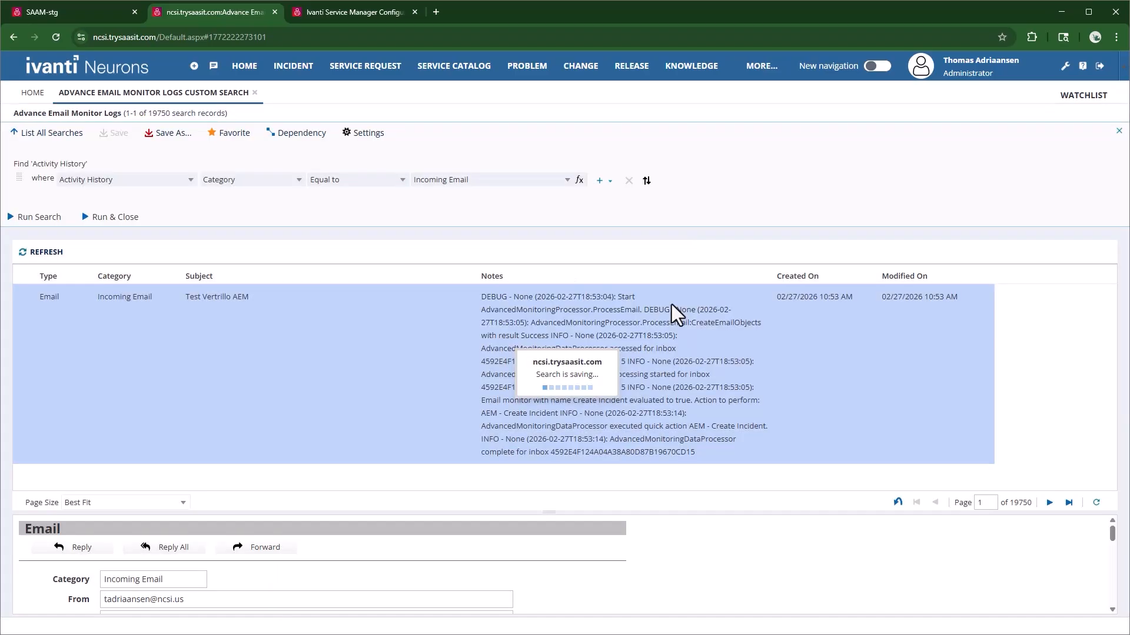
left_click(56, 37)
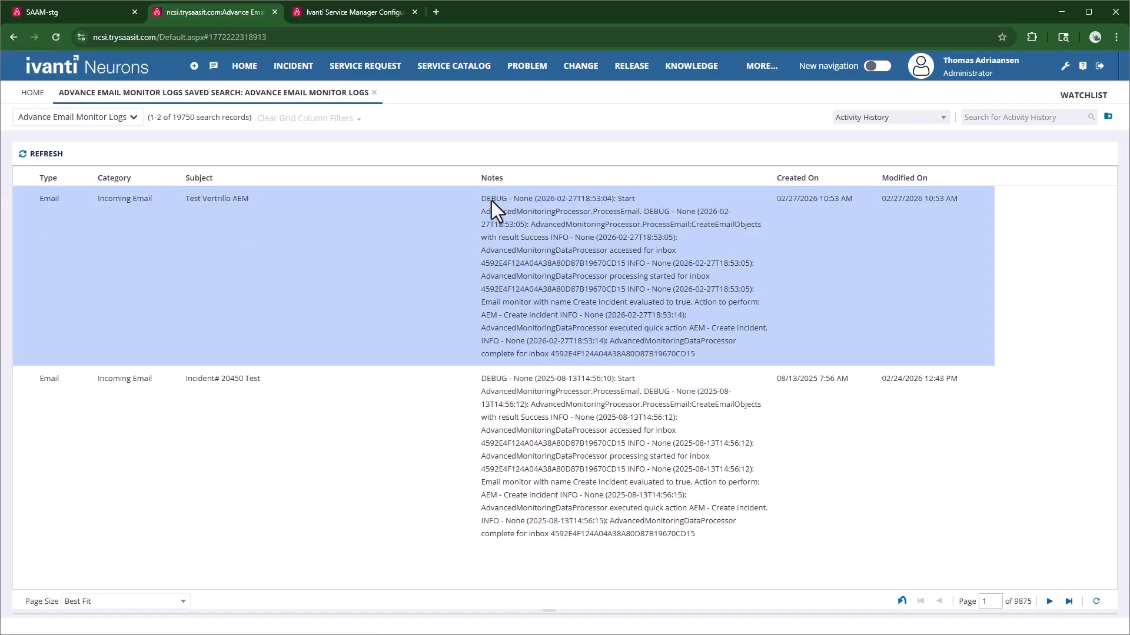
- Examine the Notes log of the Test Vertrillo AEM email, including the action the email monitor performs
left_click_drag(482, 200, 740, 348)
left_click(546, 245)
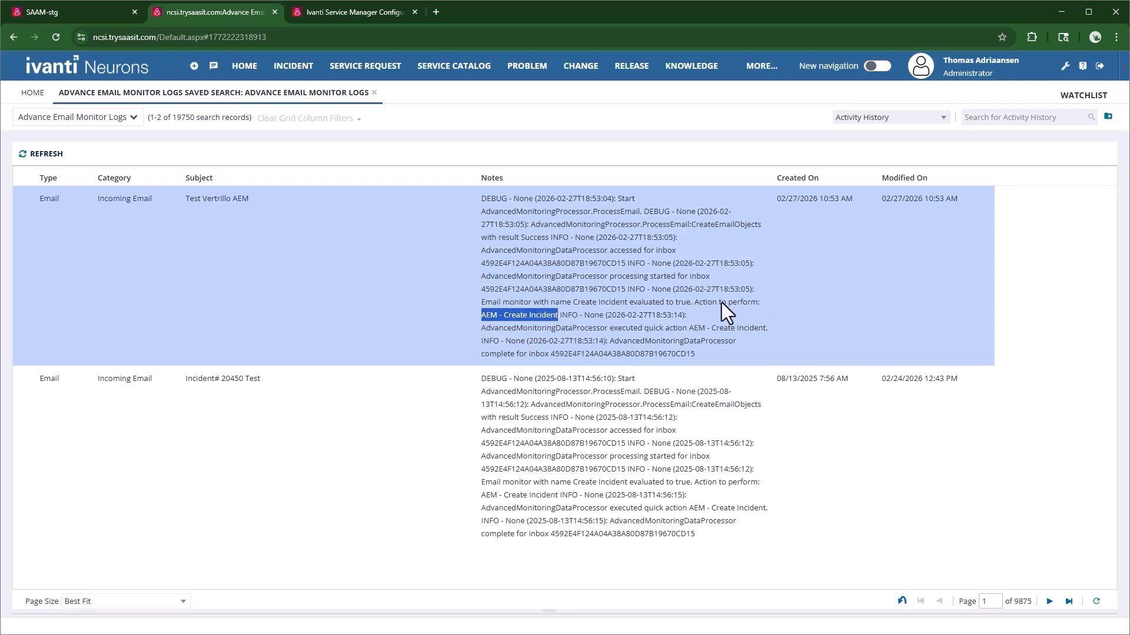
left_click_drag(695, 303, 576, 317)
- Find and open the Email workspace, expand the Incoming Email group, and locate the Test Vertrillo AEM message
left_click(759, 66)
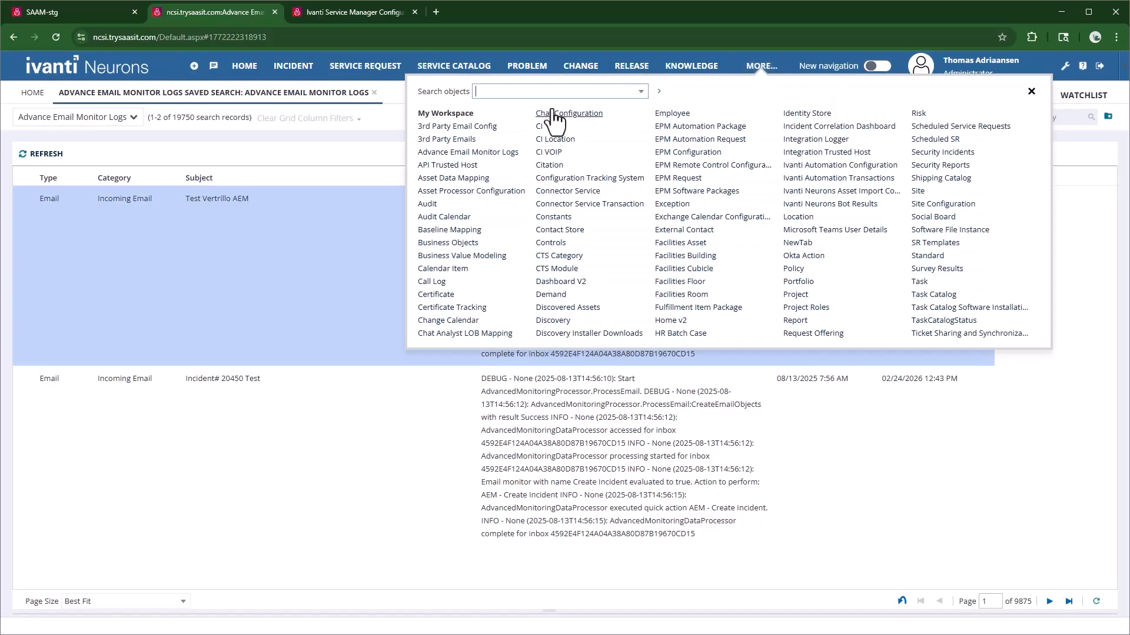
left_click(530, 93)
type("email")
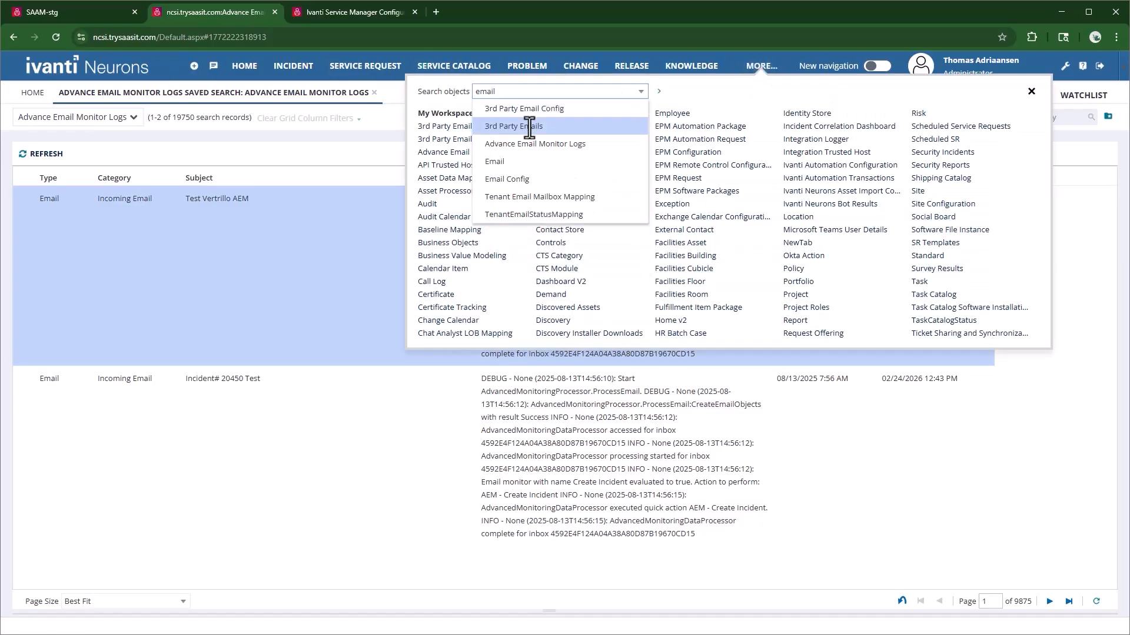
left_click(504, 163)
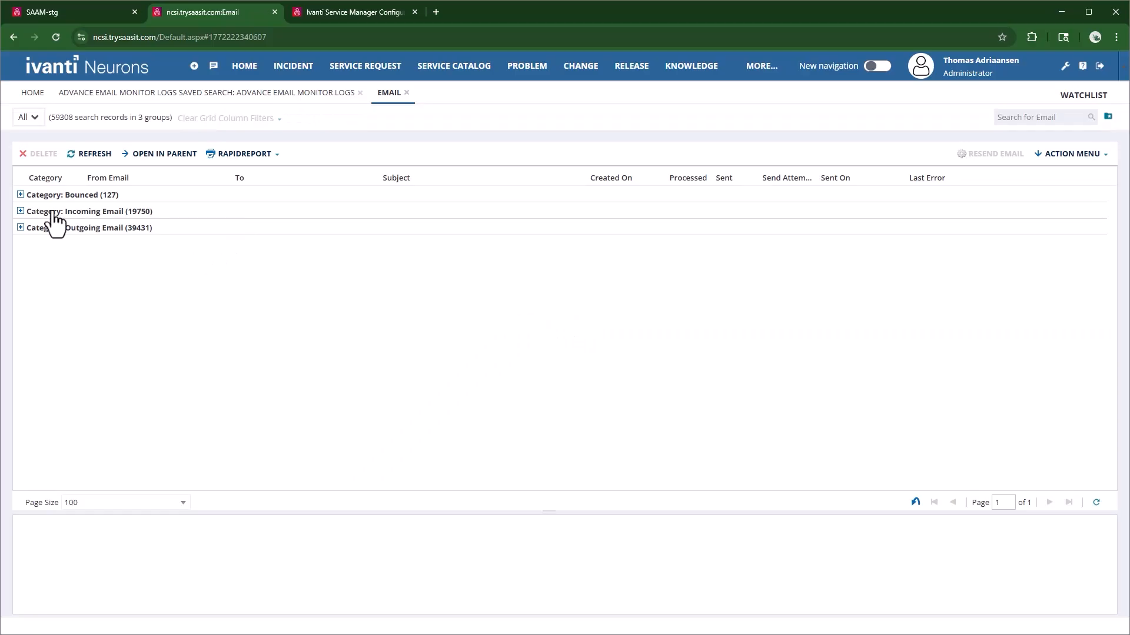
left_click(21, 212)
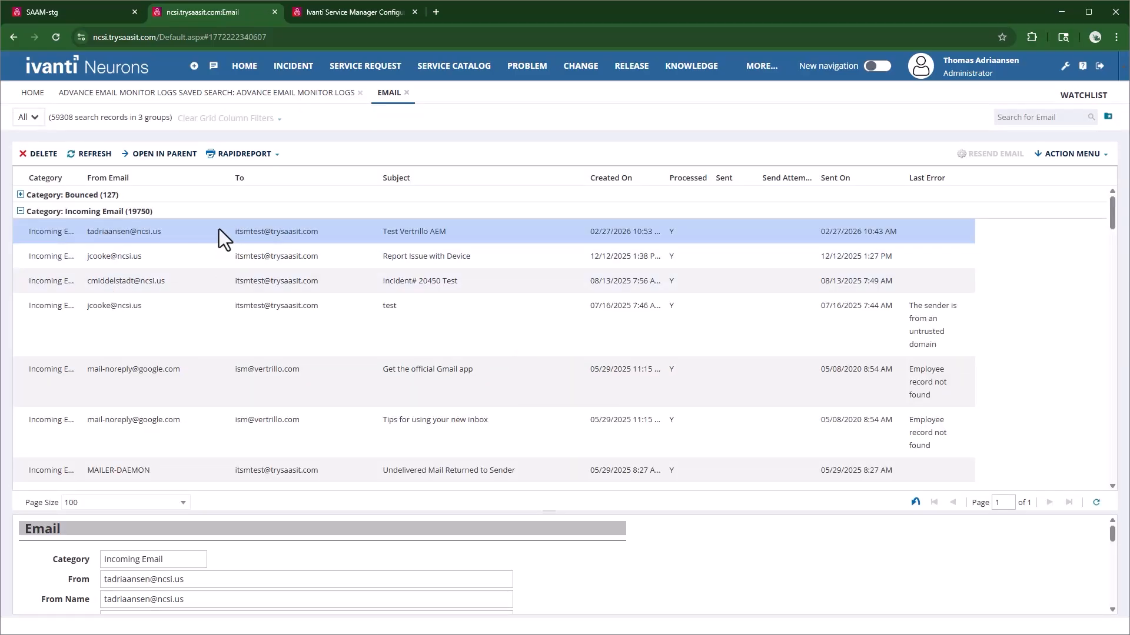
left_click_drag(381, 231, 507, 236)
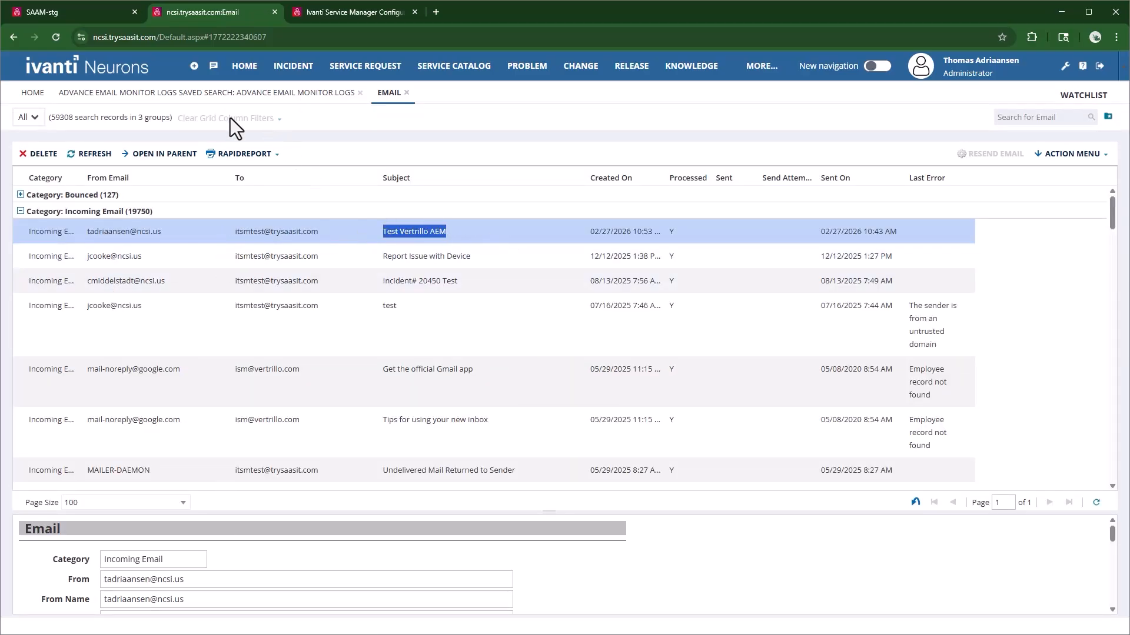
- Compare the logged action with the Test Vertrillo AEM incident in the Incident workspace, and return to the Advance Email Monitor Logs
left_click(213, 92)
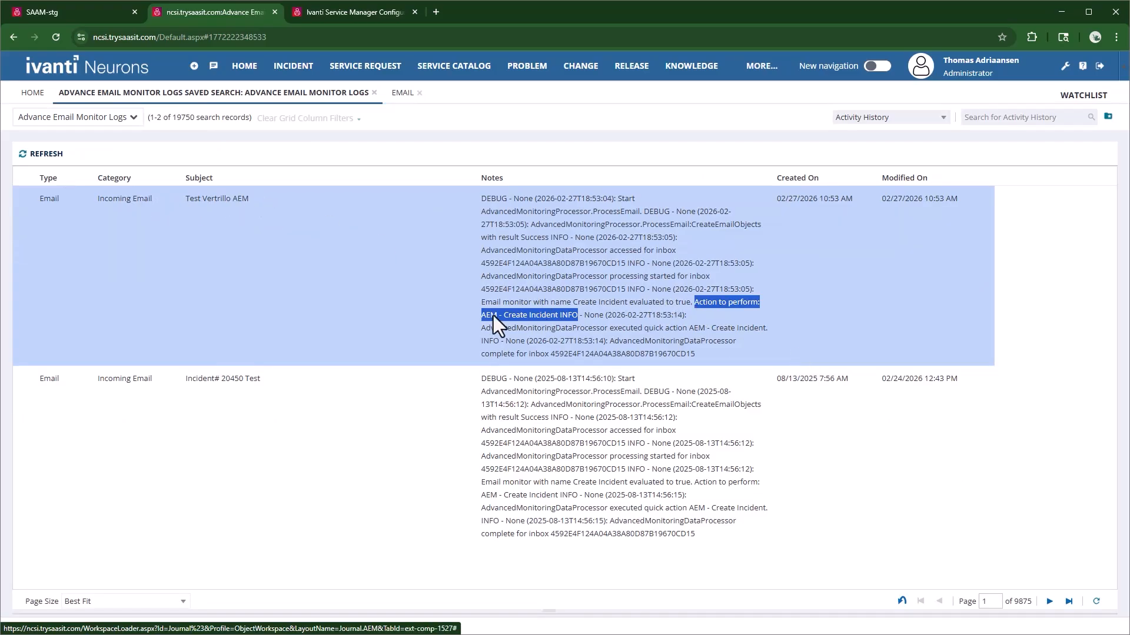
left_click(289, 67)
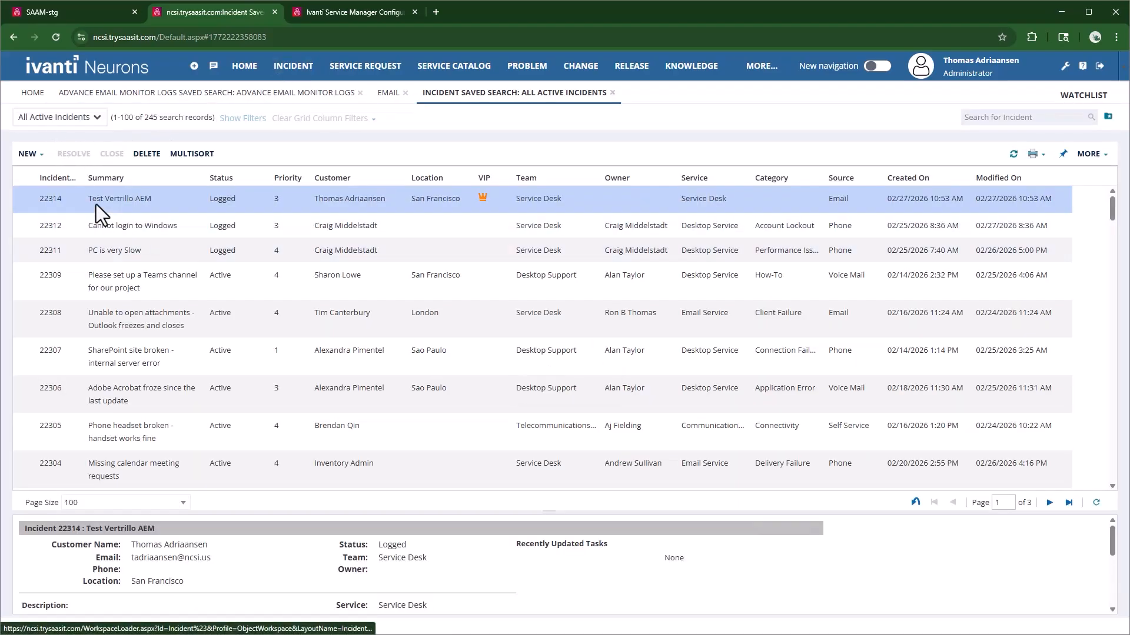
left_click_drag(136, 205, 170, 204)
left_click(165, 201)
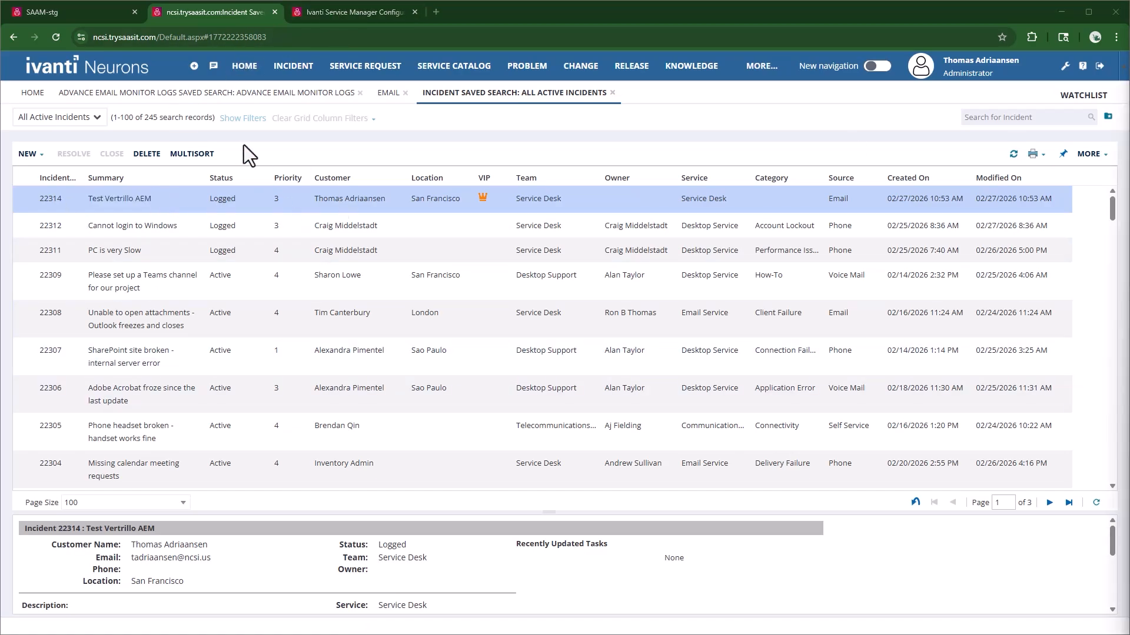
left_click(243, 94)
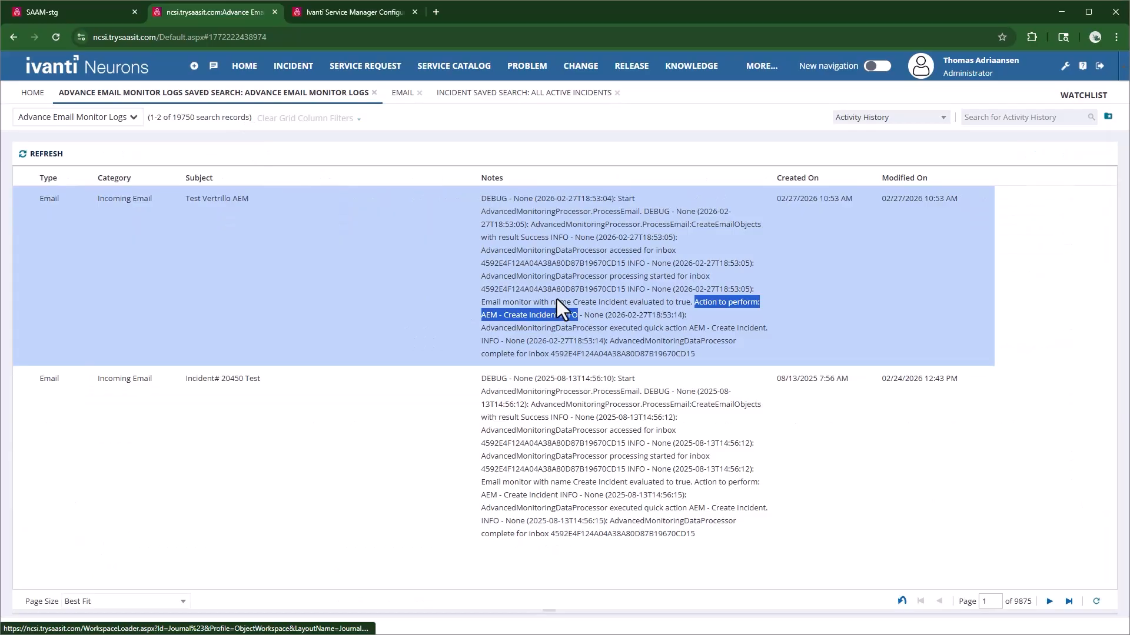
left_click(456, 286)
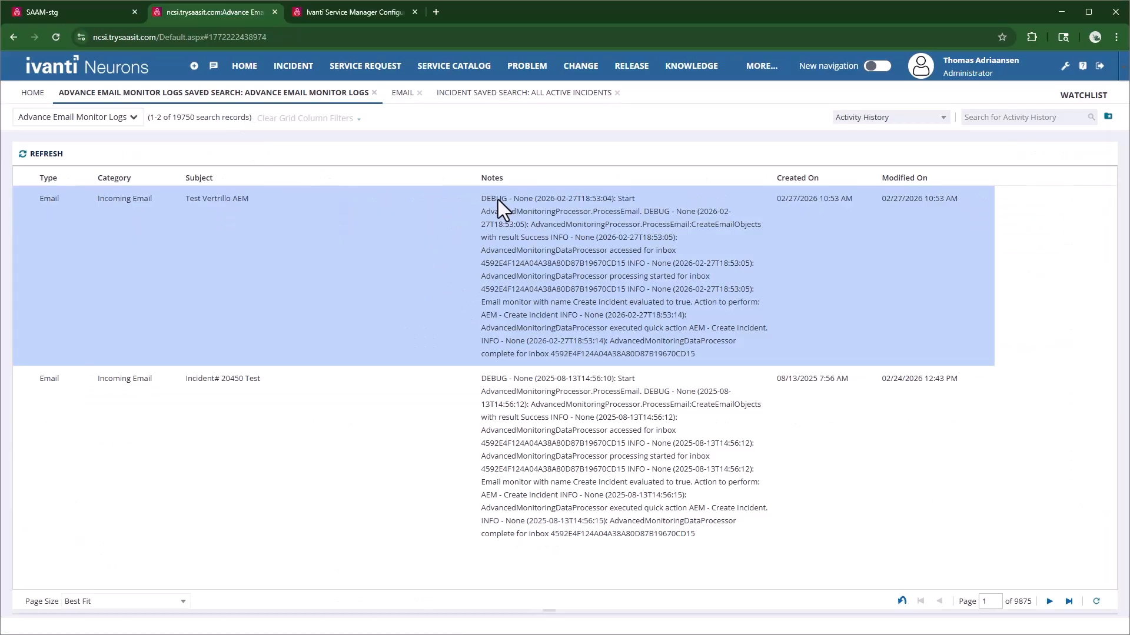